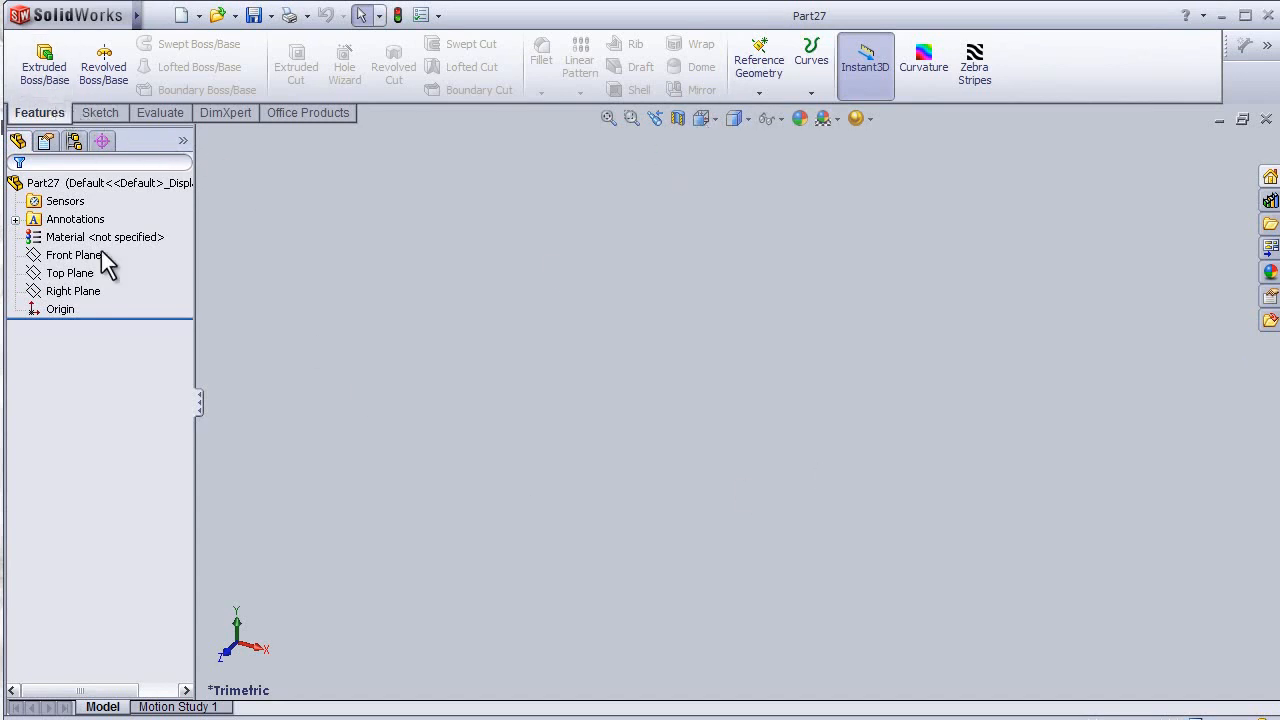
Step: Sketch a corner rectangle on the Top Plane with its first corner at the origin
{"action": "left_click", "coordinate": [86, 276]}
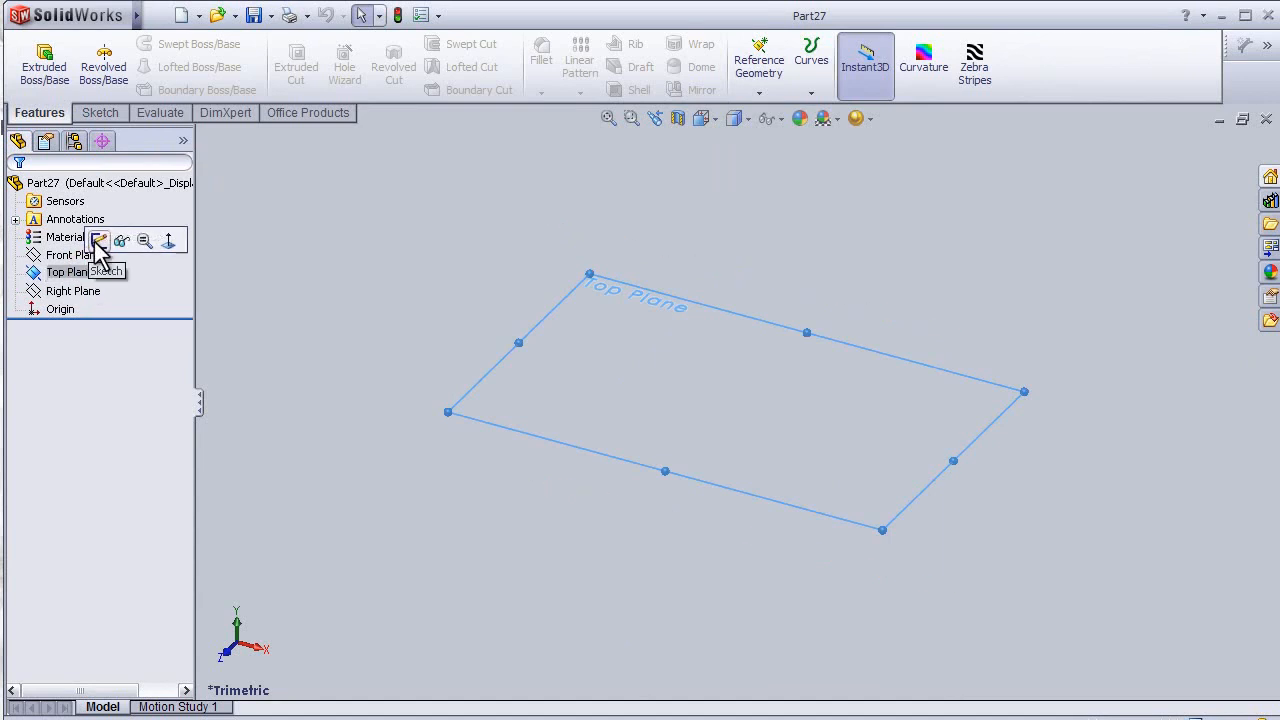
{"action": "left_click", "coordinate": [96, 242]}
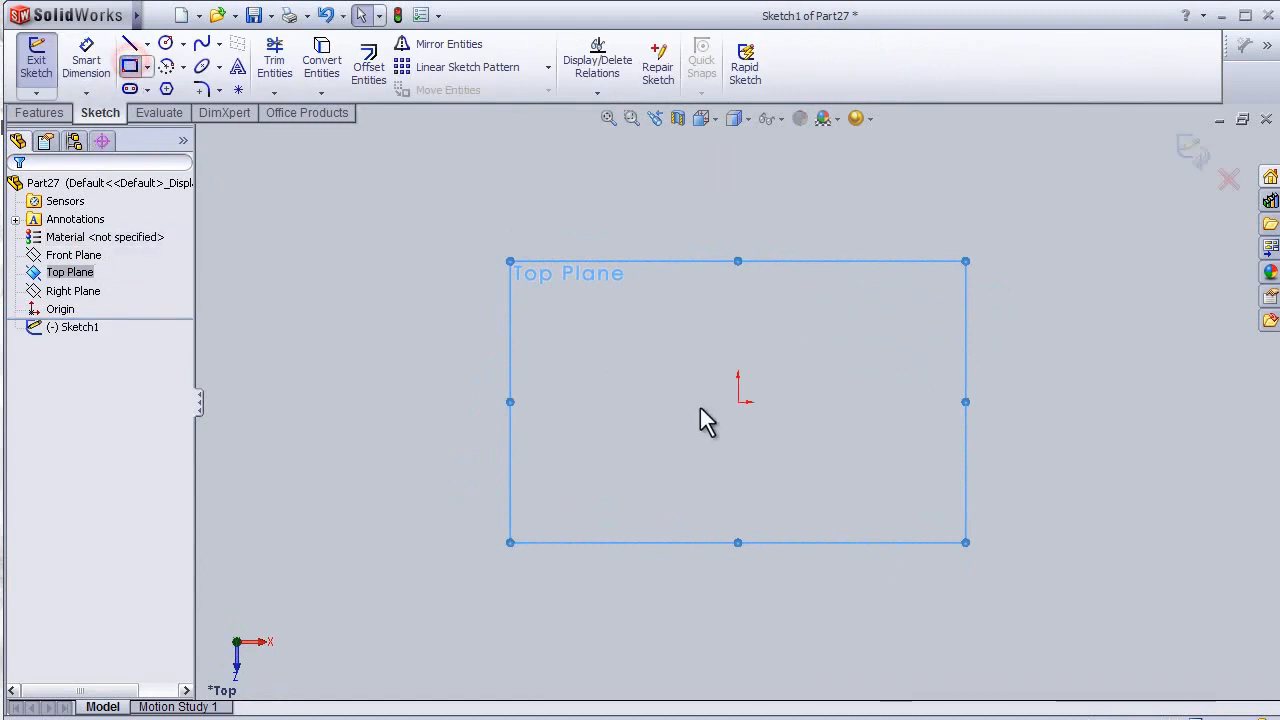
{"action": "mouse_move", "coordinate": [738, 401]}
{"action": "left_mouse_down"}
{"action": "mouse_move", "coordinate": [995, 290]}
{"action": "mouse_move", "coordinate": [1092, 200]}
{"action": "mouse_move", "coordinate": [1089, 186]}
{"action": "left_mouse_up"}
Step: Extrude the rectangle as a blind boss with a depth of 10 mm
{"action": "left_click", "coordinate": [39, 112]}
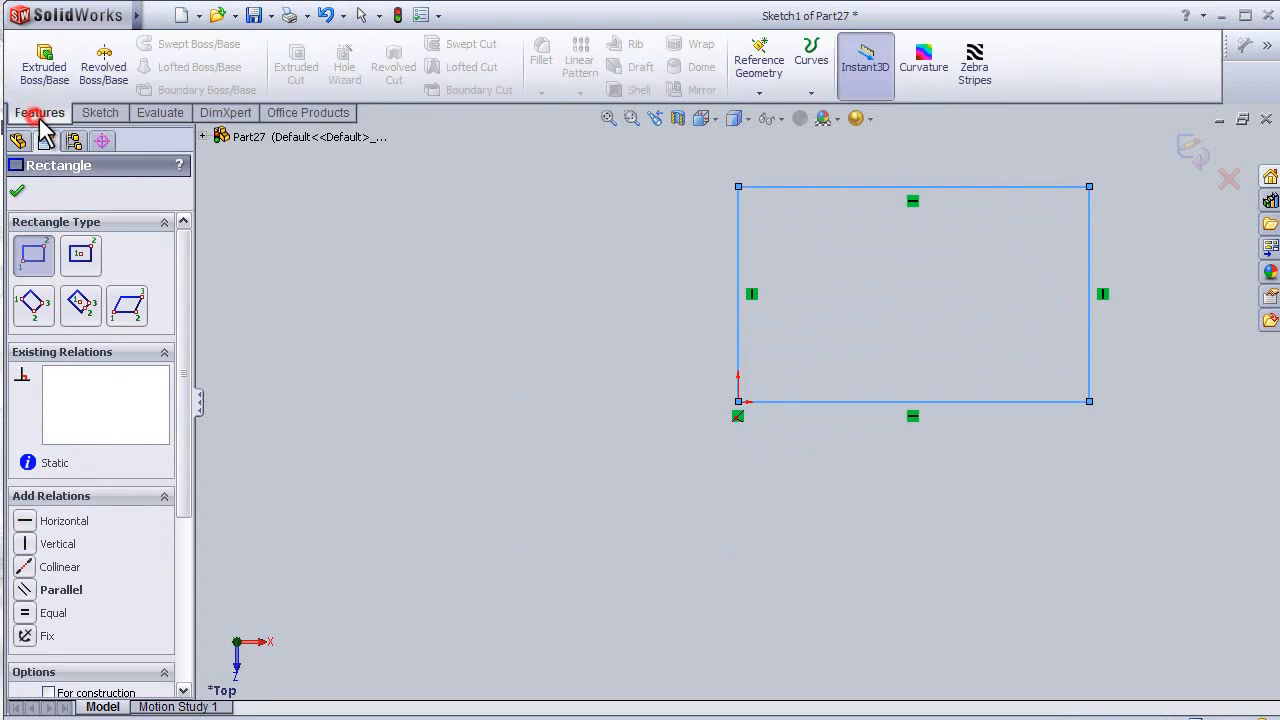
{"action": "left_click", "coordinate": [44, 72]}
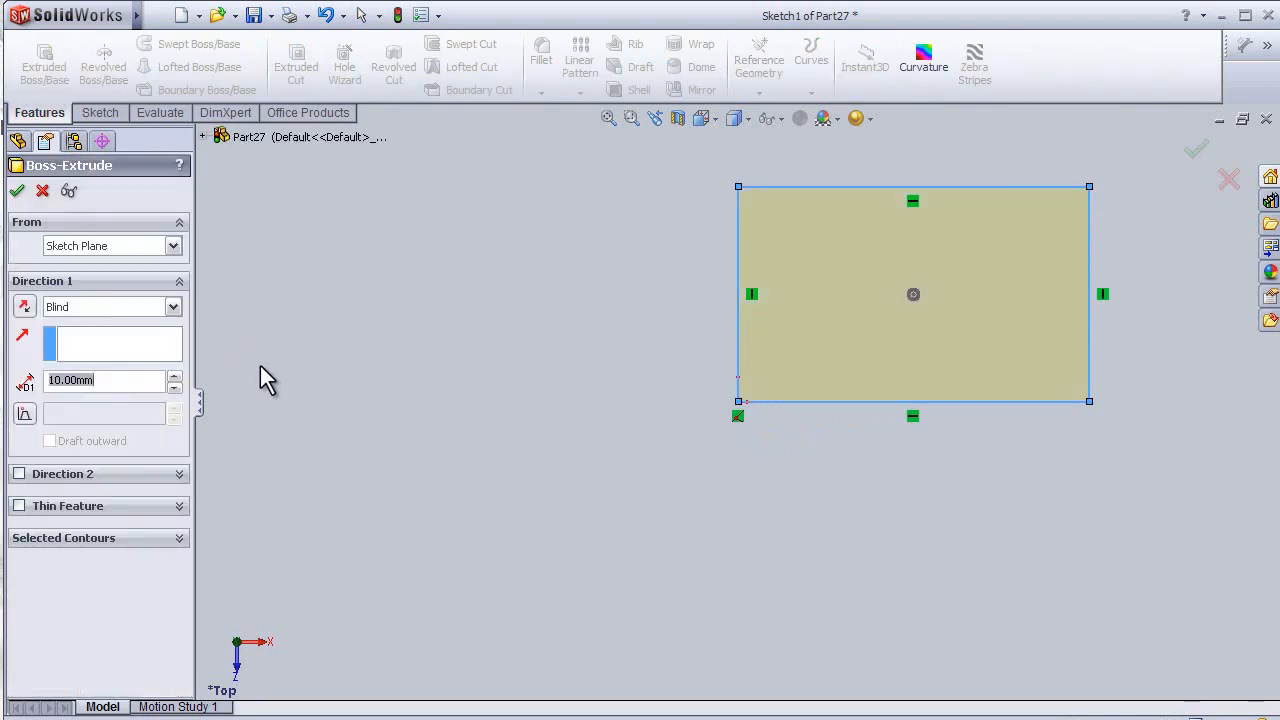
{"action": "left_click", "coordinate": [1191, 156]}
{"action": "mouse_move", "coordinate": [661, 579]}
{"action": "middle_mouse_down"}
{"action": "mouse_move", "coordinate": [643, 514]}
{"action": "mouse_move", "coordinate": [683, 586]}
{"action": "mouse_move", "coordinate": [677, 617]}
{"action": "mouse_move", "coordinate": [674, 564]}
{"action": "middle_mouse_up"}
{"action": "middle_click_drag", "start_coordinate": [408, 293], "coordinate": [447, 430]}
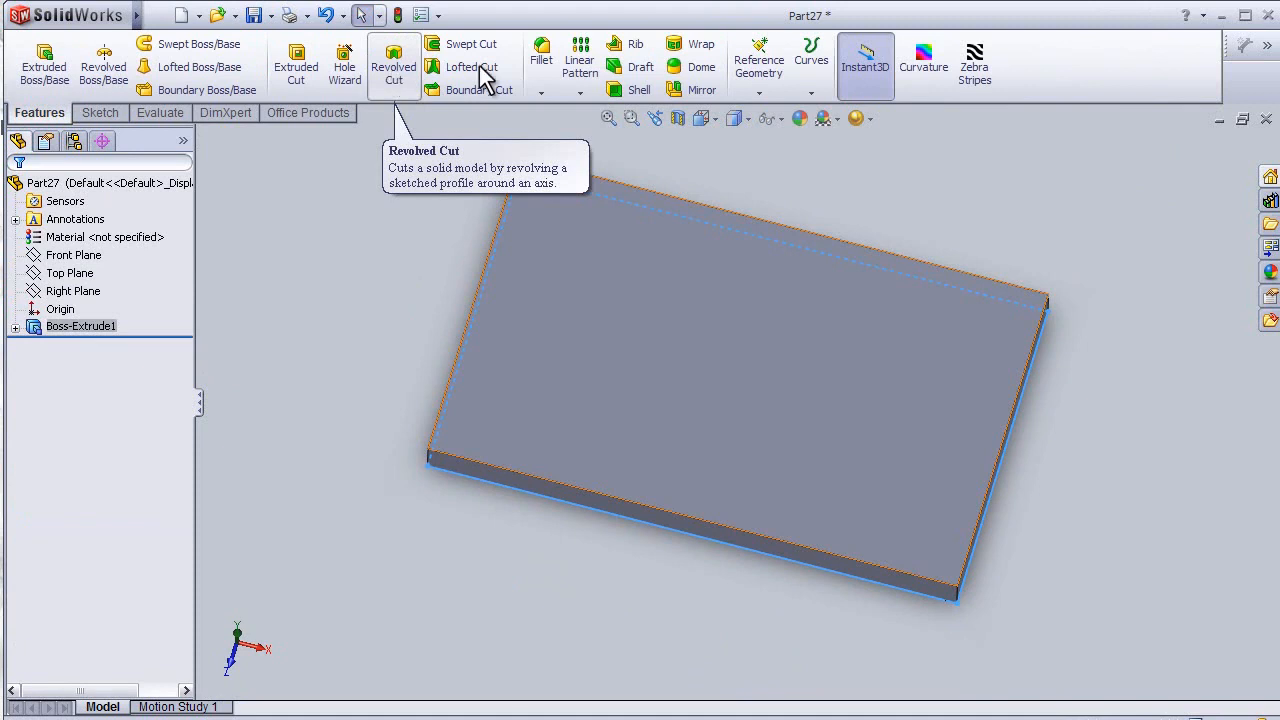
Step: Start a counterbore hole with the Hole Wizard and place its centre on the large face near the origin corner
{"action": "left_click", "coordinate": [352, 68]}
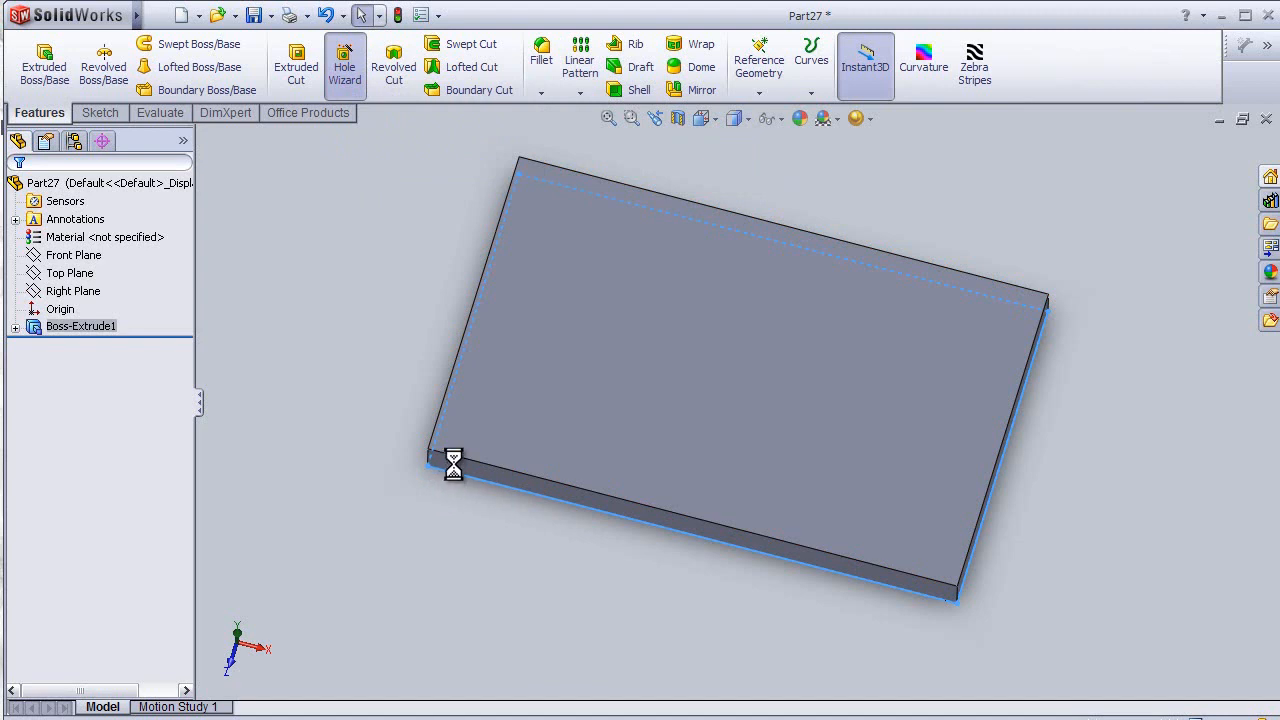
{"action": "left_click", "coordinate": [36, 384]}
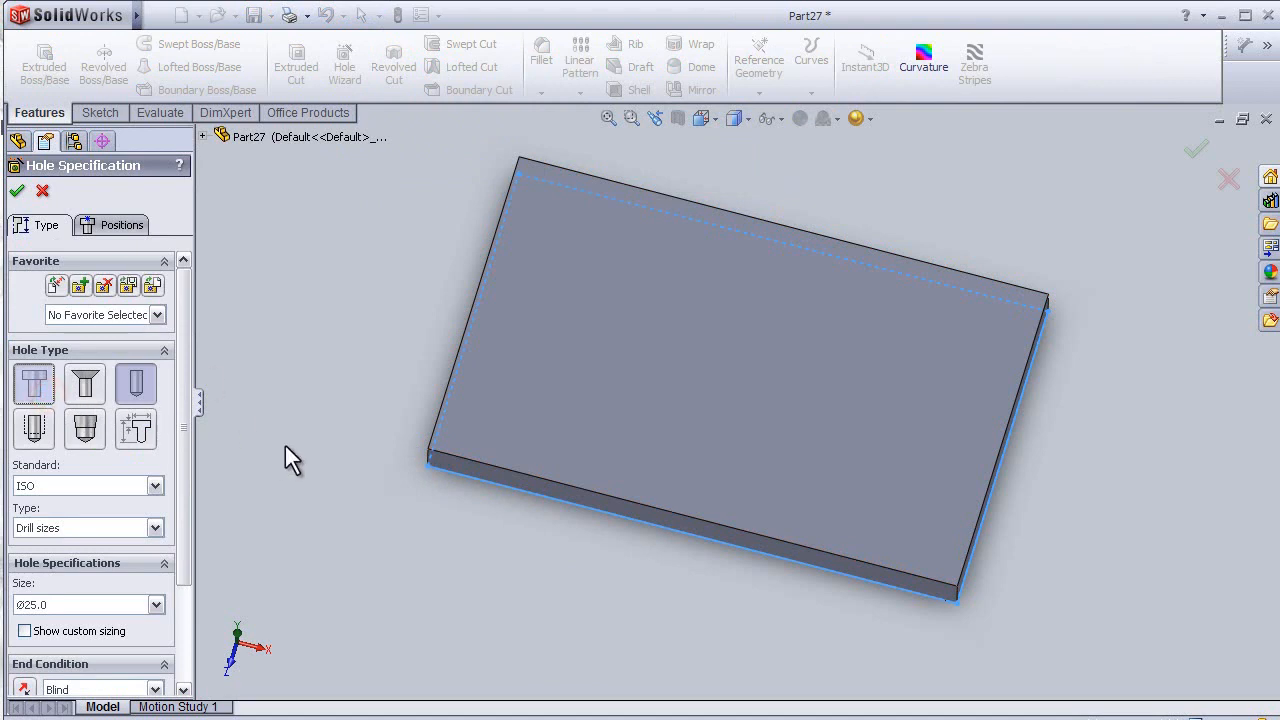
{"action": "left_click", "coordinate": [117, 225]}
{"action": "left_click", "coordinate": [468, 428]}
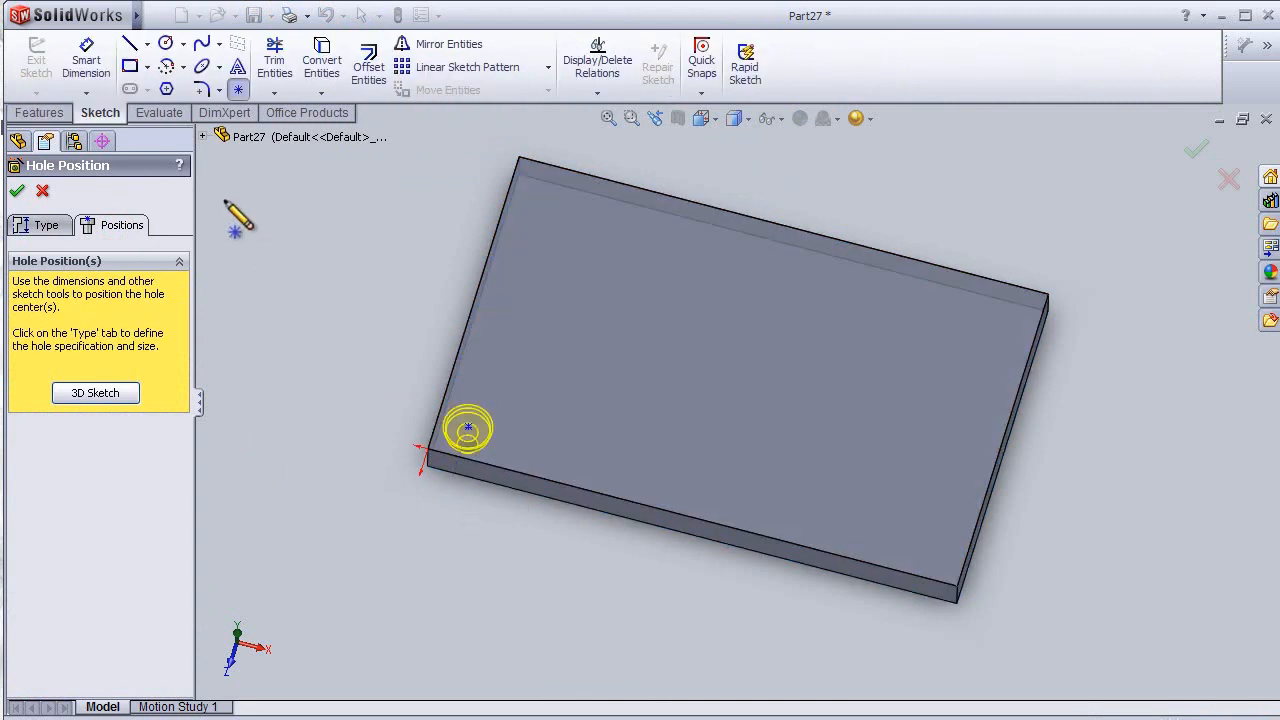
Step: Dimension the hole centre 10 mm from the plate's short edge at the origin corner
{"action": "left_click", "coordinate": [82, 57]}
{"action": "mouse_move", "coordinate": [378, 298]}
{"action": "middle_mouse_down"}
{"action": "mouse_move", "coordinate": [375, 278]}
{"action": "mouse_move", "coordinate": [397, 366]}
{"action": "mouse_move", "coordinate": [369, 351]}
{"action": "middle_mouse_up"}
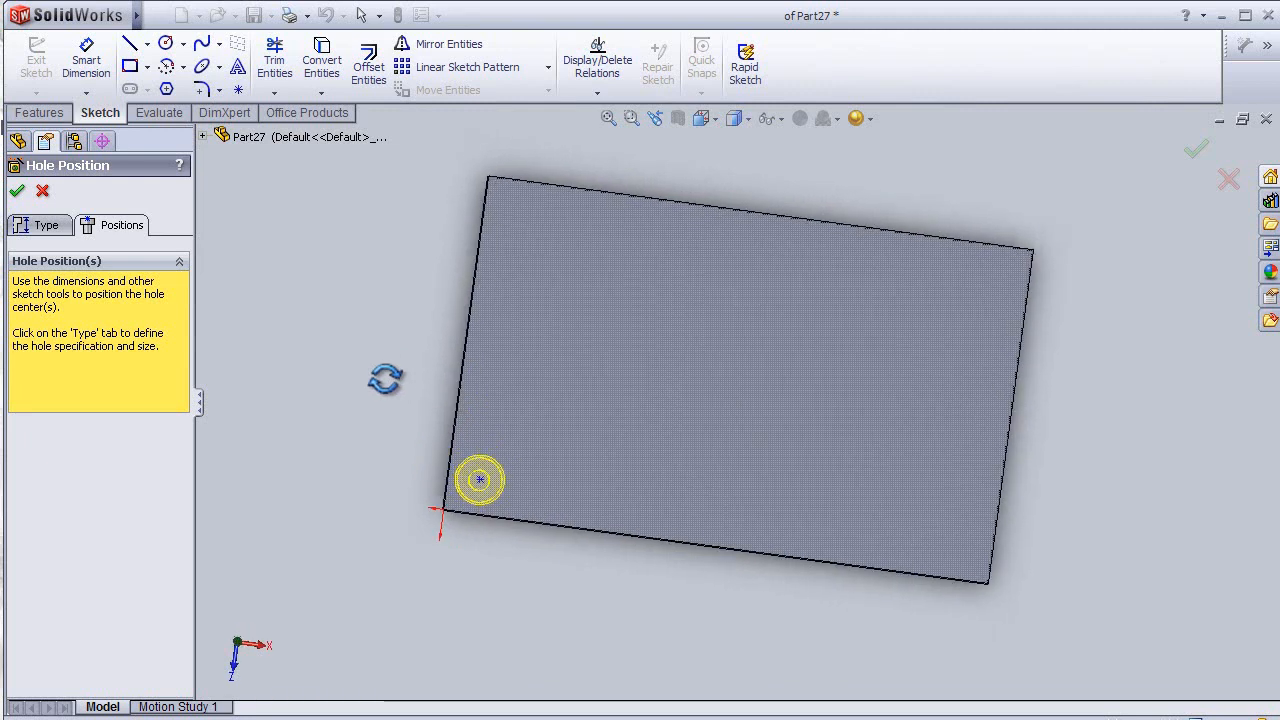
{"action": "left_click", "coordinate": [477, 482]}
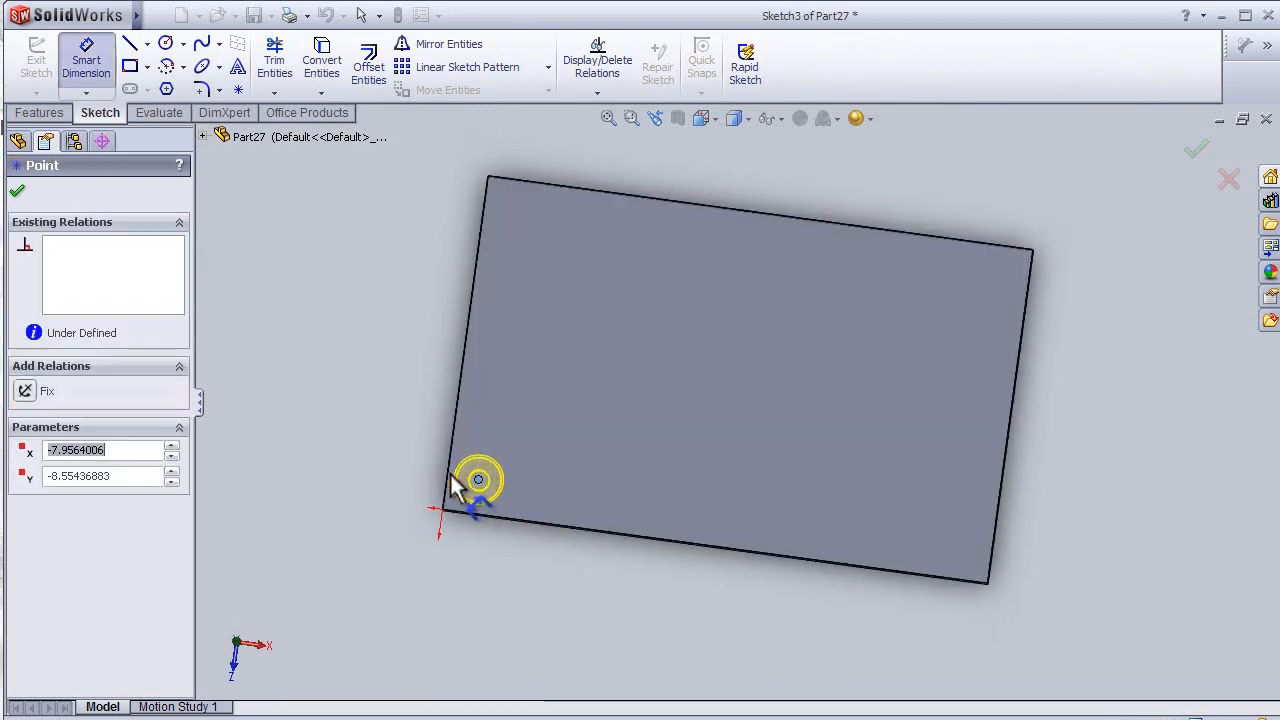
{"action": "left_click", "coordinate": [447, 471]}
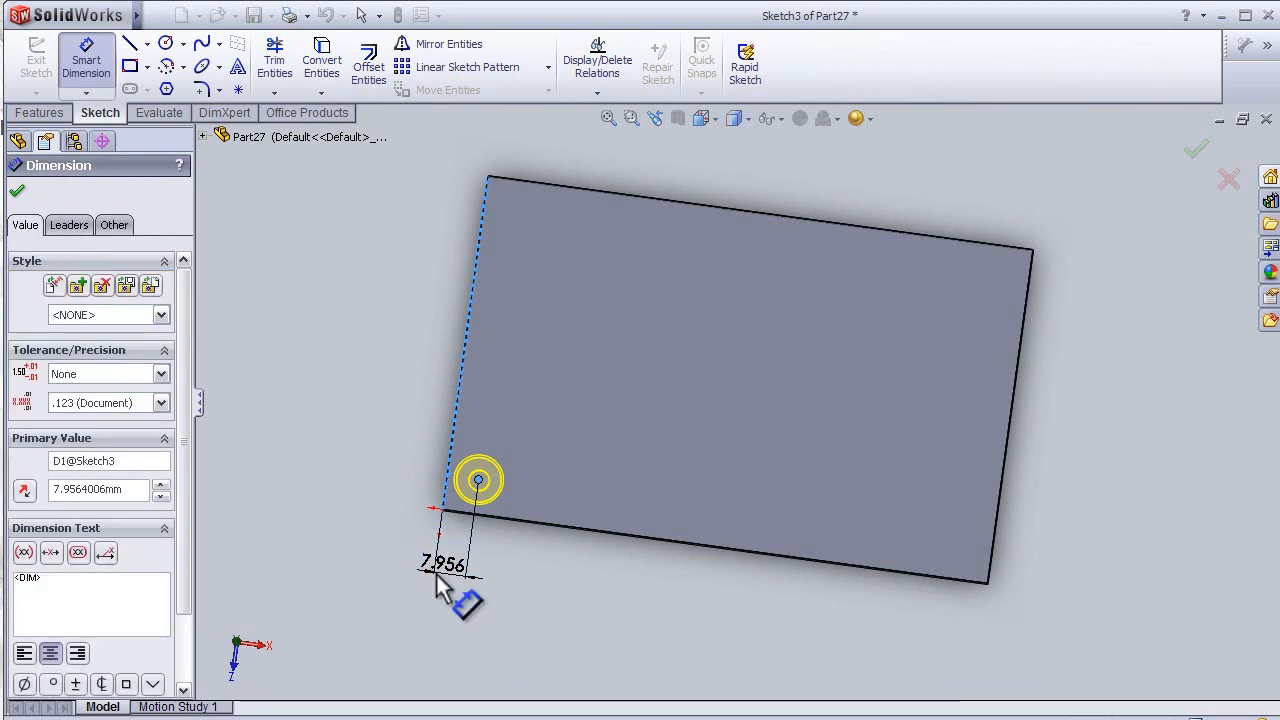
{"action": "left_click", "coordinate": [437, 577]}
{"action": "type", "text": "10"}
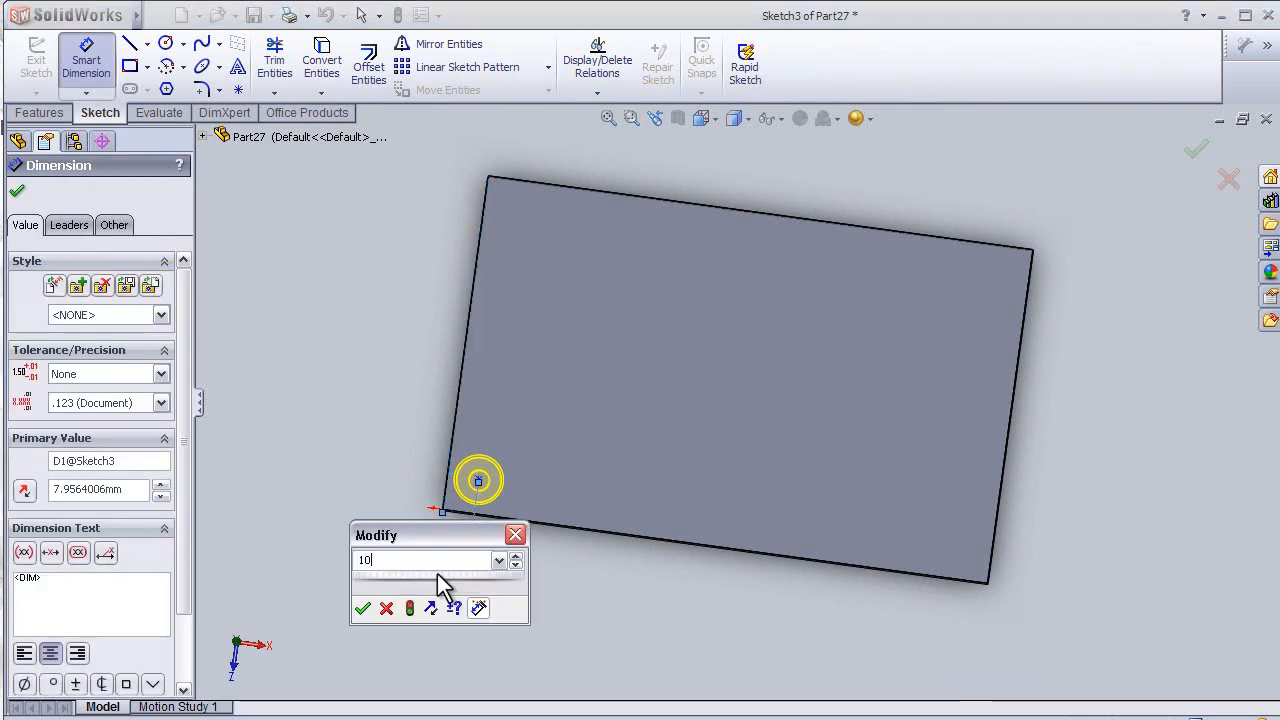
{"action": "left_click", "coordinate": [362, 608]}
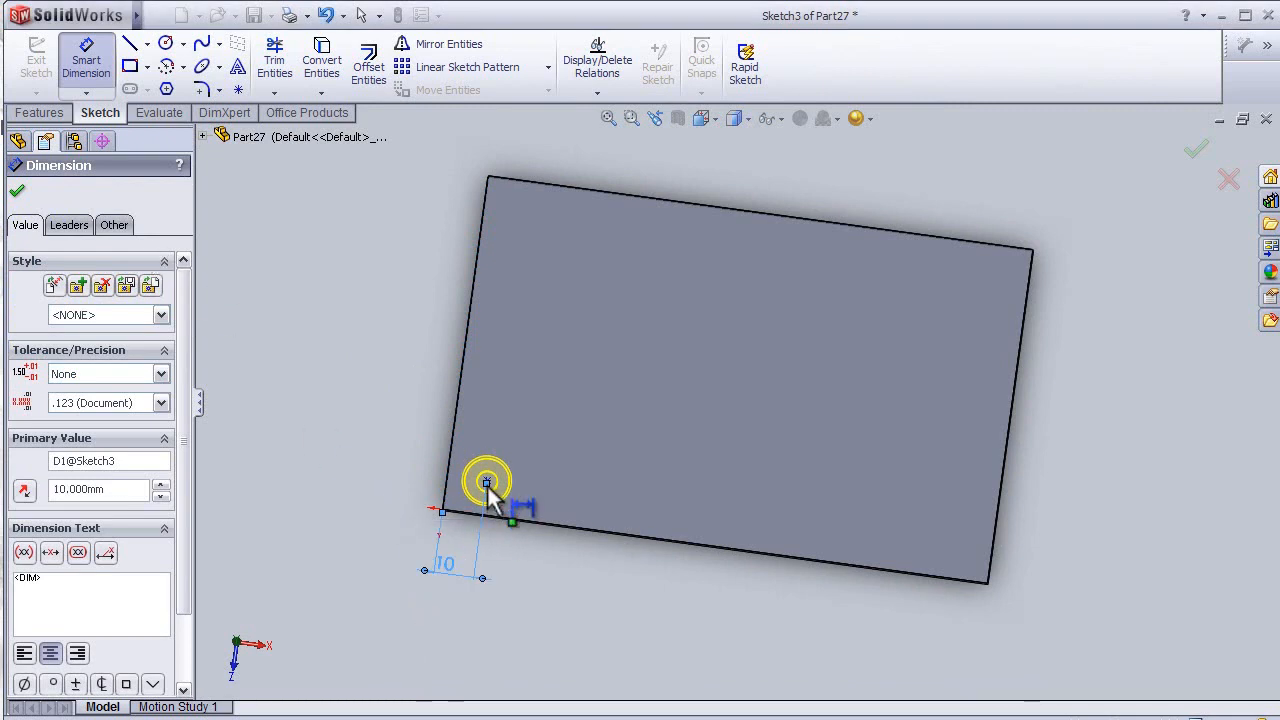
Step: Dimension the hole centre 10 mm from the plate's long edge at the origin corner
{"action": "left_click", "coordinate": [498, 520]}
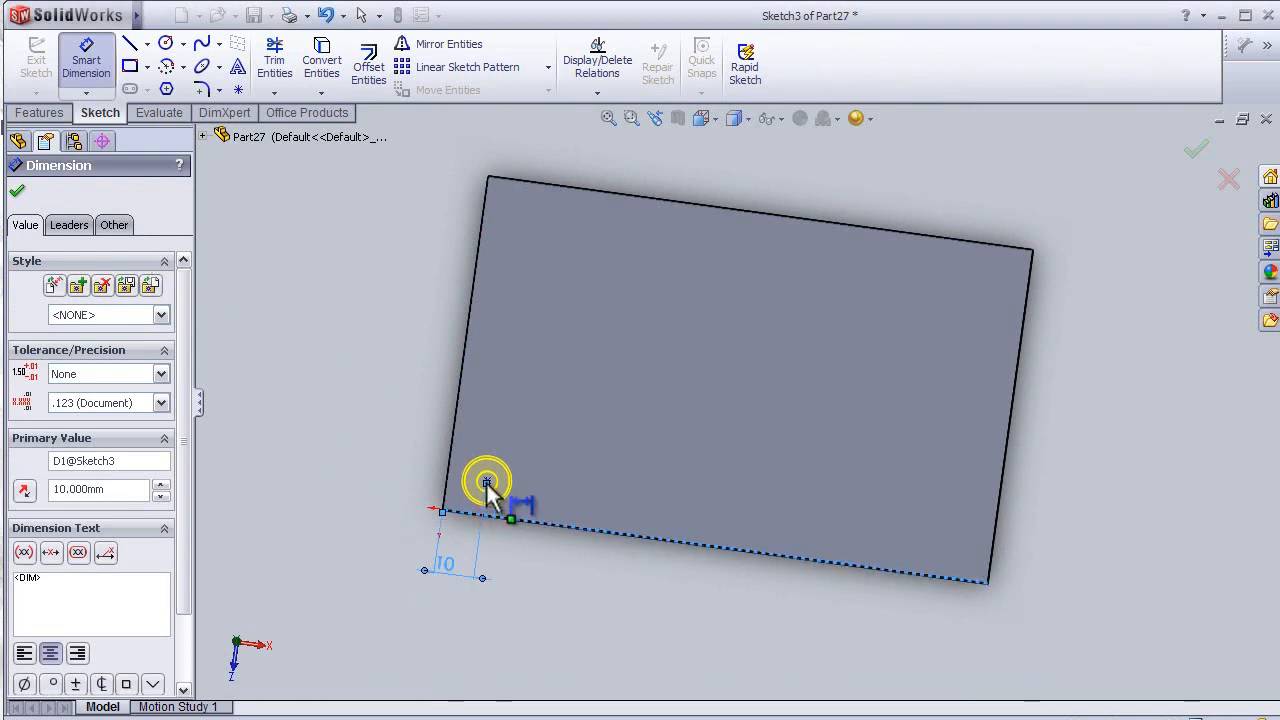
{"action": "left_click", "coordinate": [487, 482]}
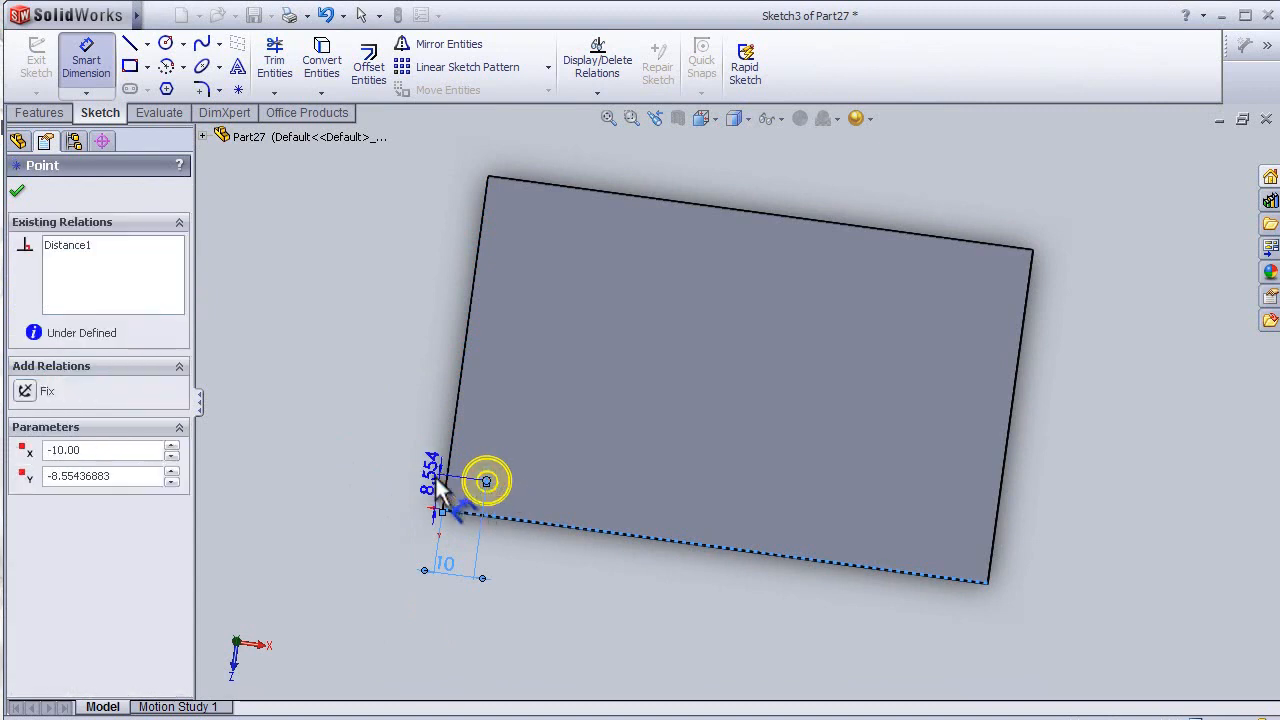
{"action": "left_click", "coordinate": [401, 477]}
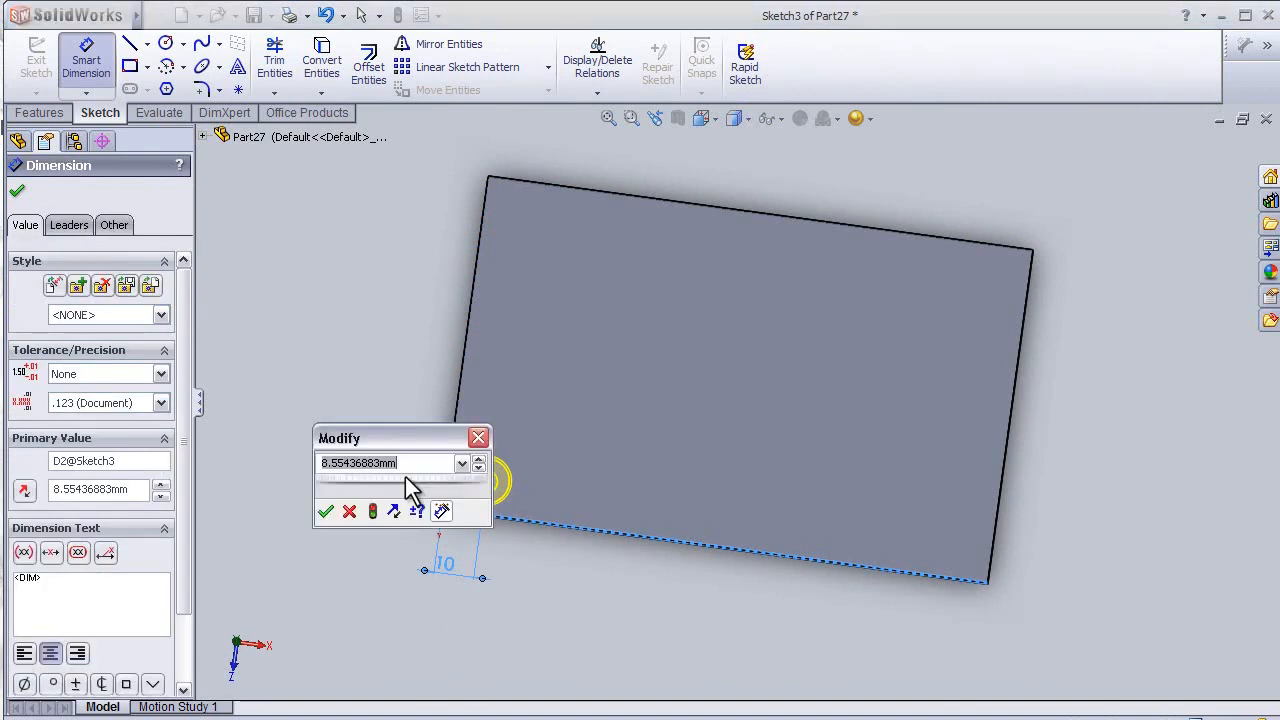
{"action": "type", "text": "10"}
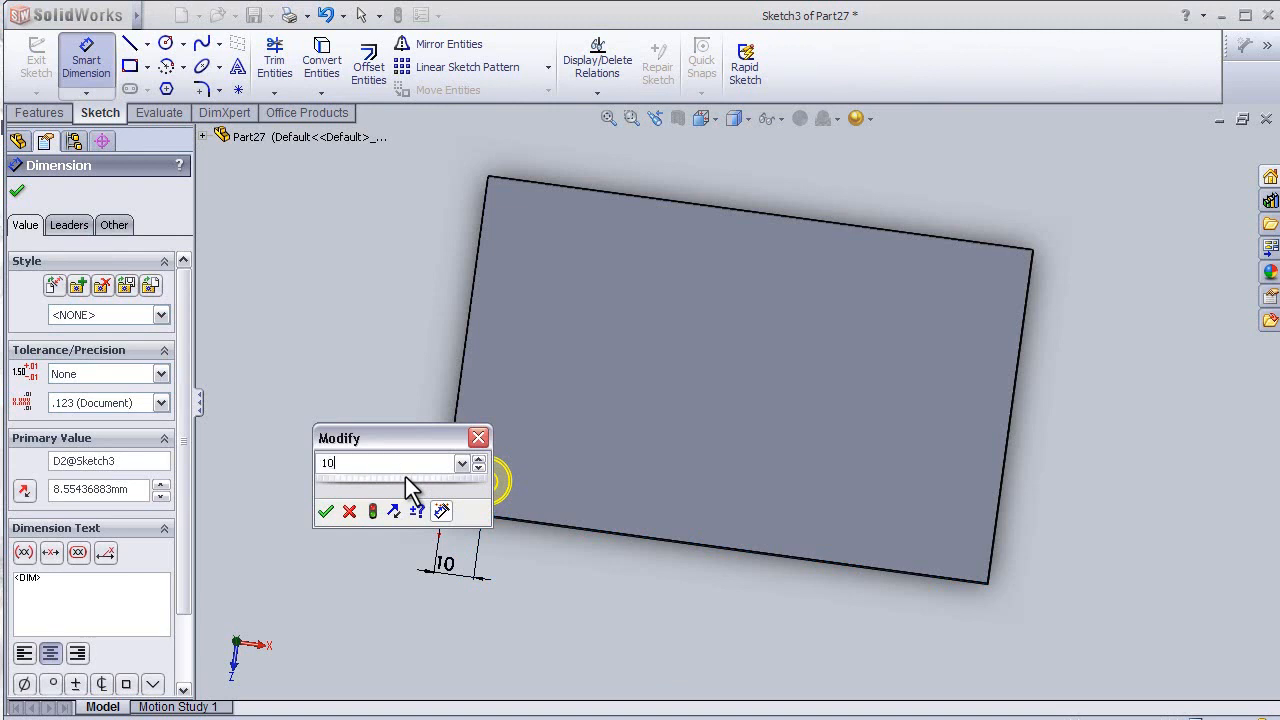
{"action": "left_click", "coordinate": [326, 511]}
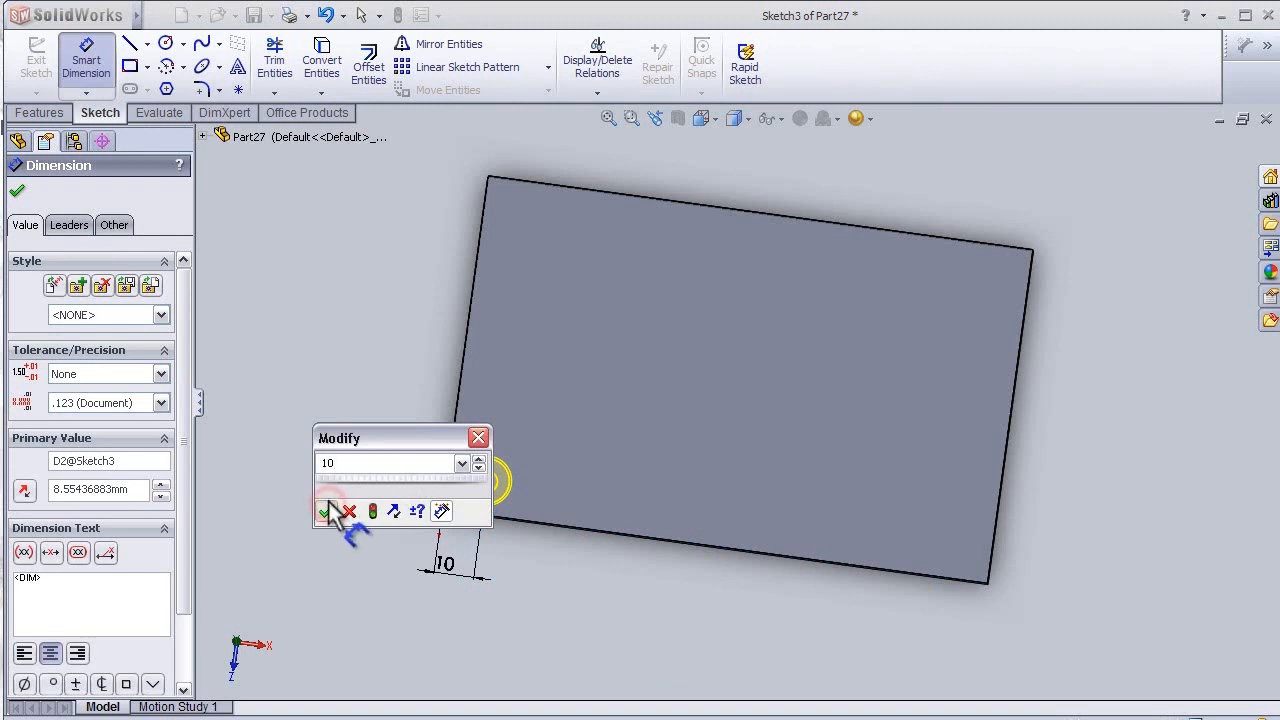
Step: Create the counterbore hole with the Ansi Inch standard, Binding Head Screw type, size #10 and Normal fit
{"action": "left_click", "coordinate": [18, 191]}
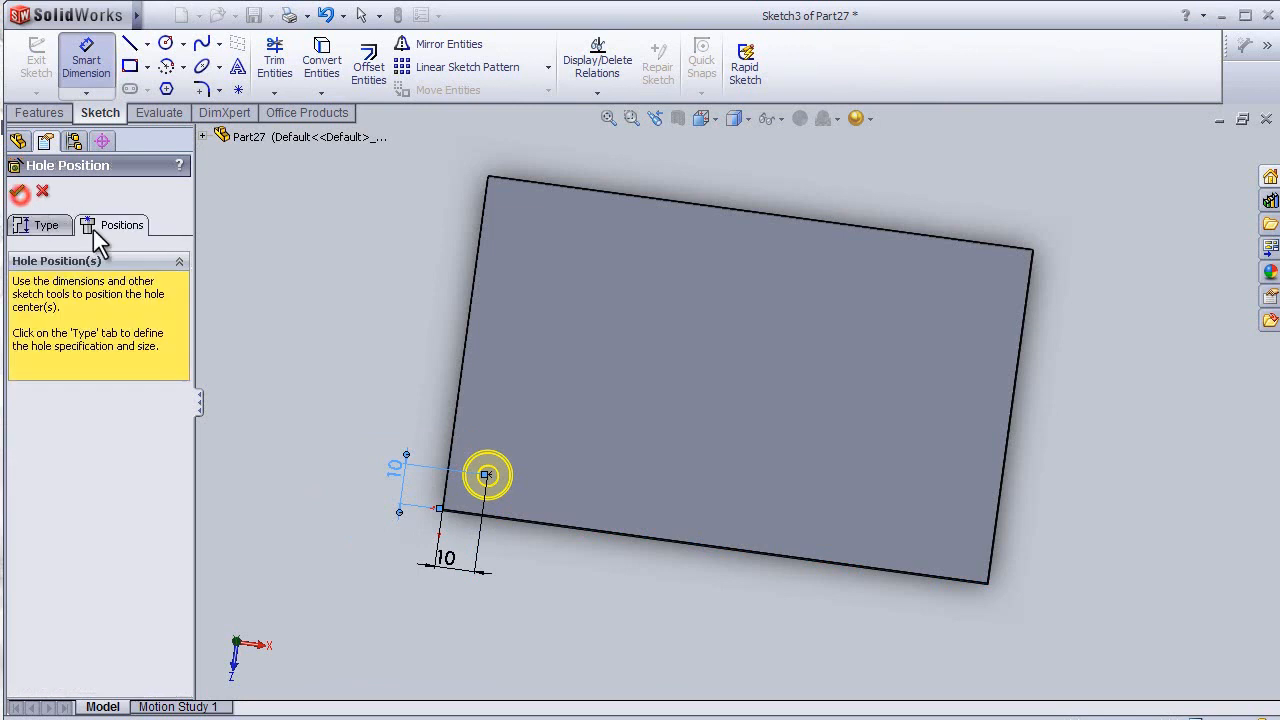
{"action": "middle_click_drag", "start_coordinate": [632, 586], "coordinate": [600, 534]}
{"action": "left_click", "coordinate": [46, 225]}
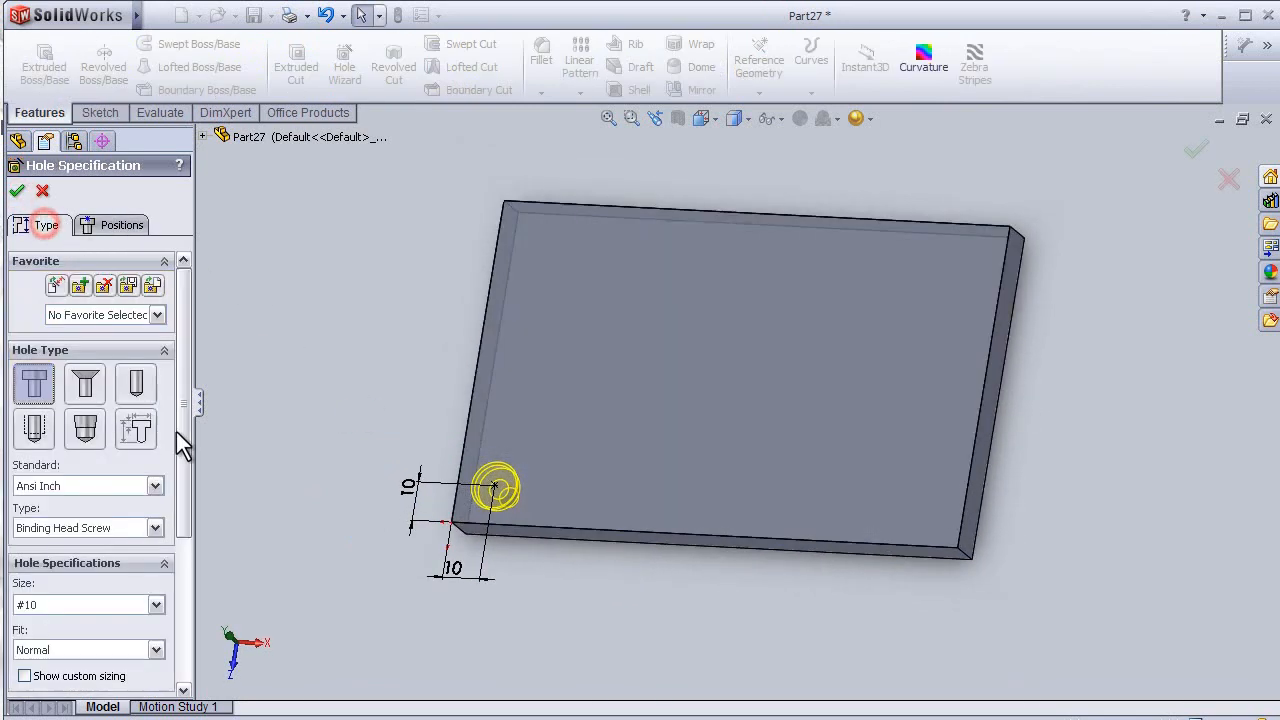
{"action": "left_click_drag", "start_coordinate": [186, 483], "coordinate": [194, 600]}
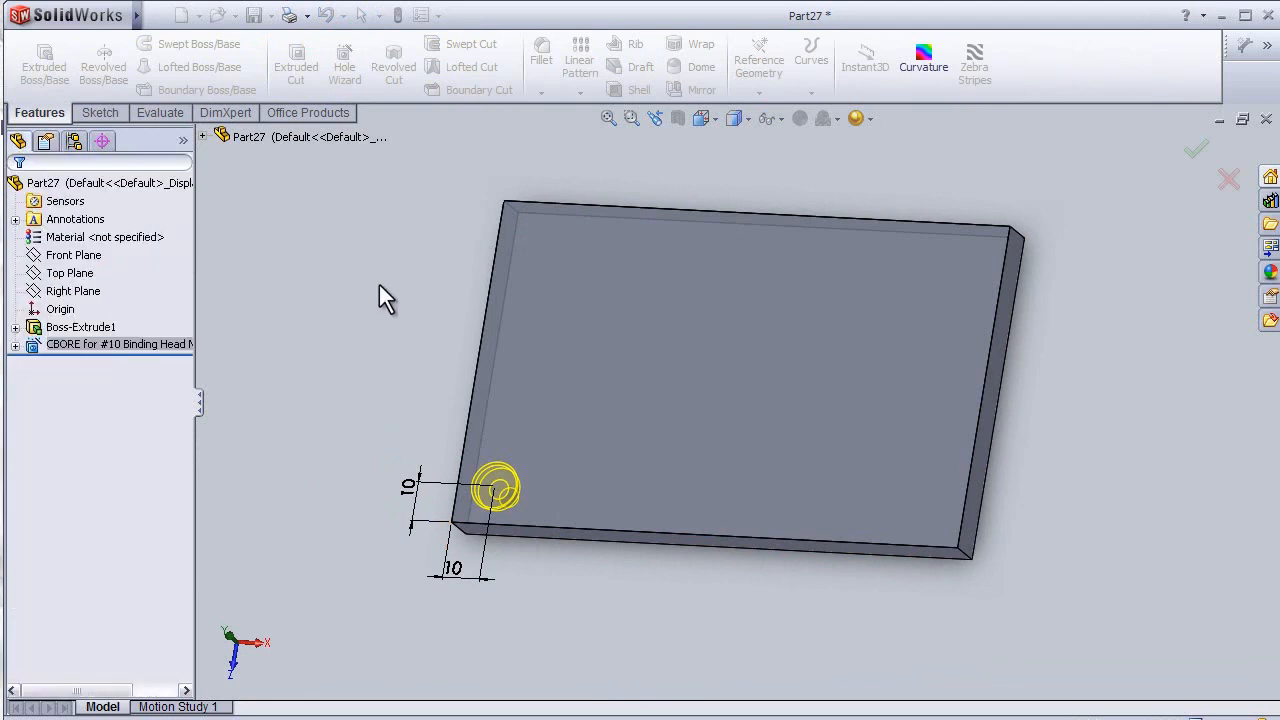
{"action": "middle_click_drag", "start_coordinate": [508, 572], "coordinate": [509, 532]}
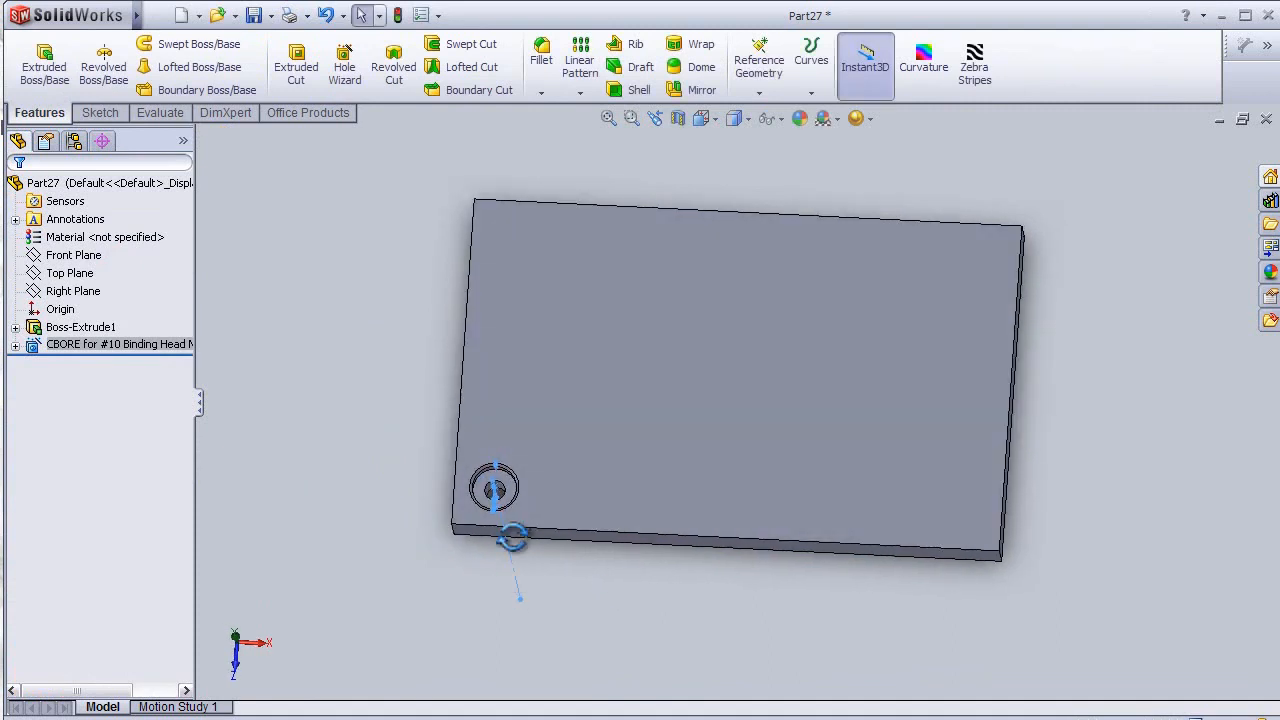
Step: Create a linear pattern of the counterbore hole along the plate's front long edge with 7 instances spaced 20 mm
{"action": "left_click", "coordinate": [588, 88]}
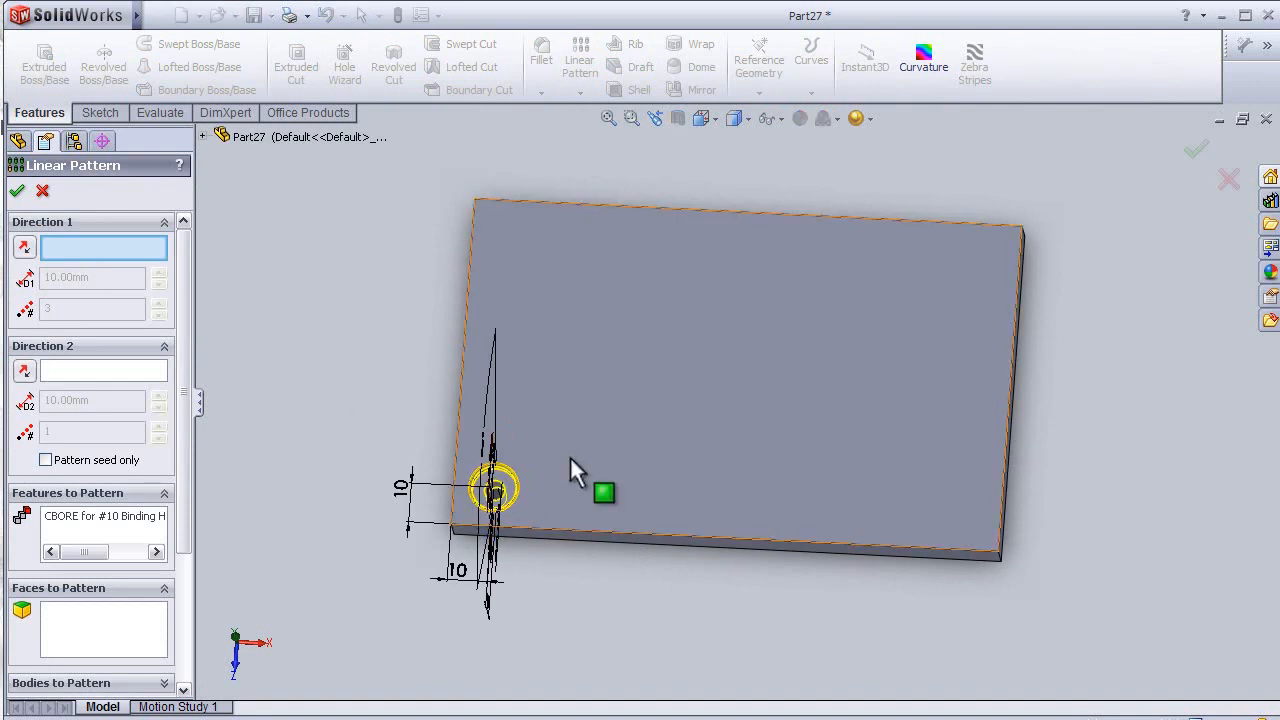
{"action": "left_click", "coordinate": [634, 531]}
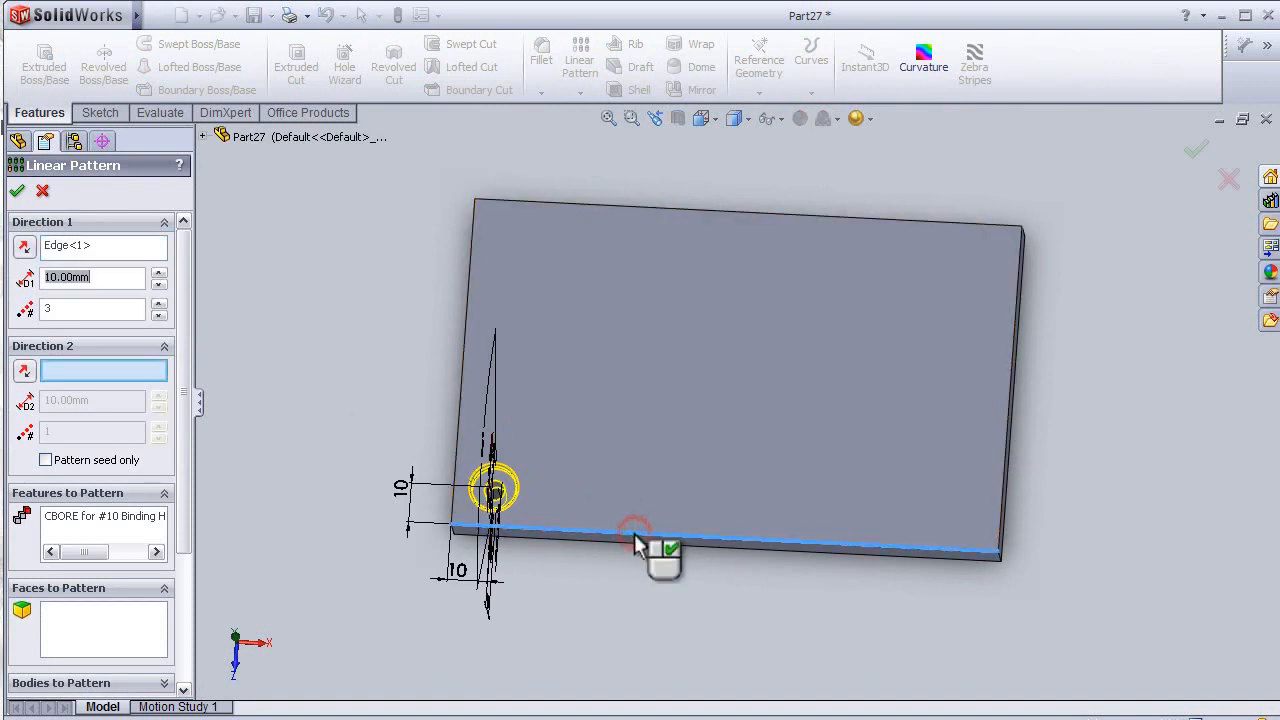
{"action": "left_click", "coordinate": [158, 304]}
{"action": "left_click", "coordinate": [158, 304]}
{"action": "left_click", "coordinate": [158, 304]}
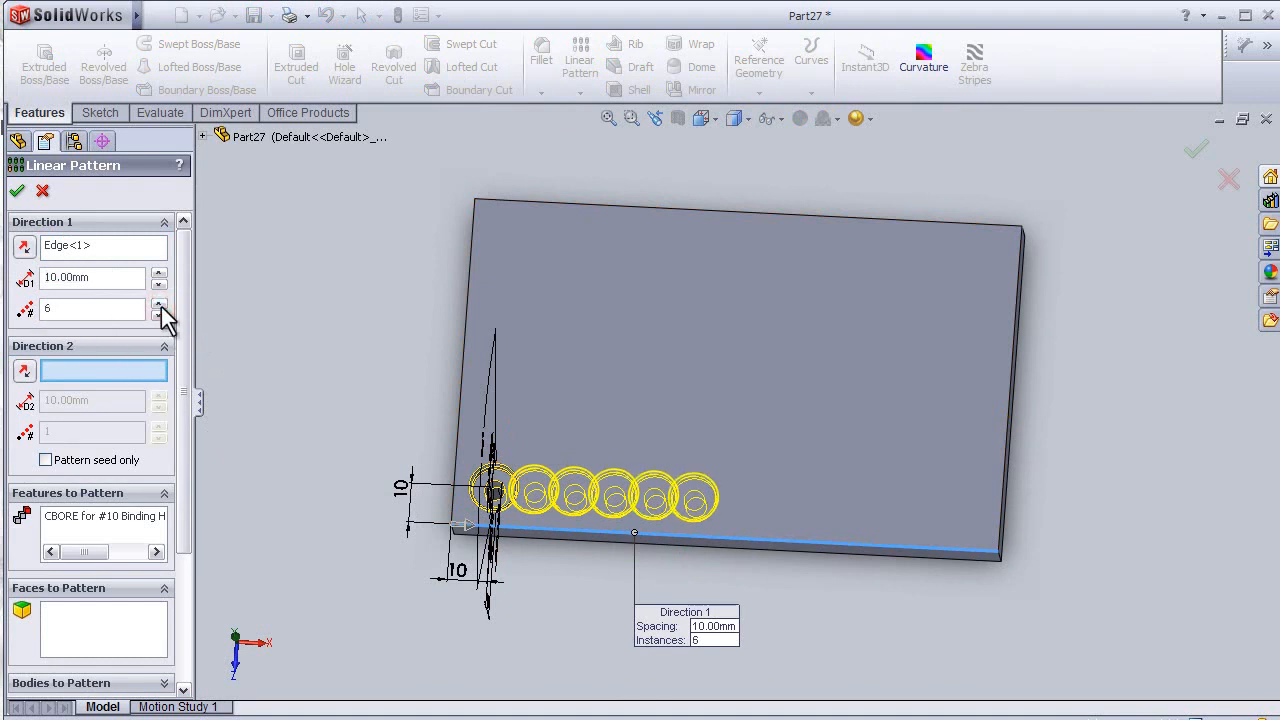
{"action": "left_click", "coordinate": [158, 304]}
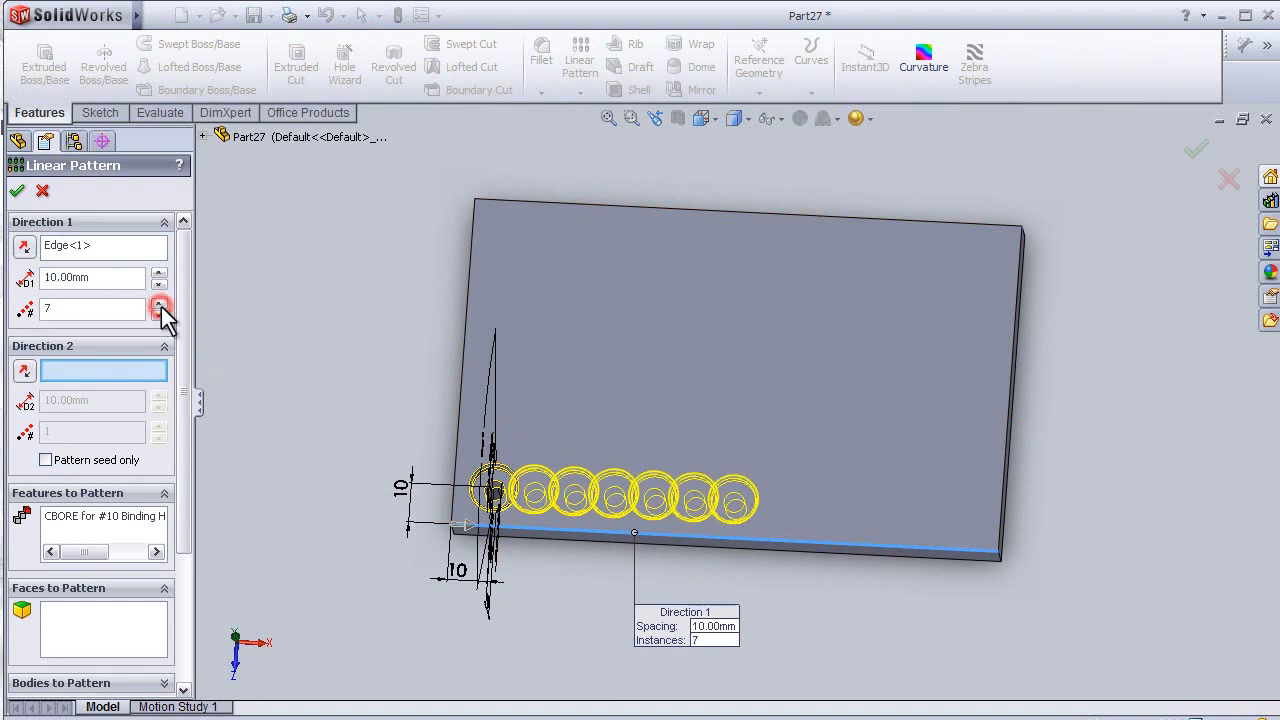
{"action": "left_click", "coordinate": [159, 274]}
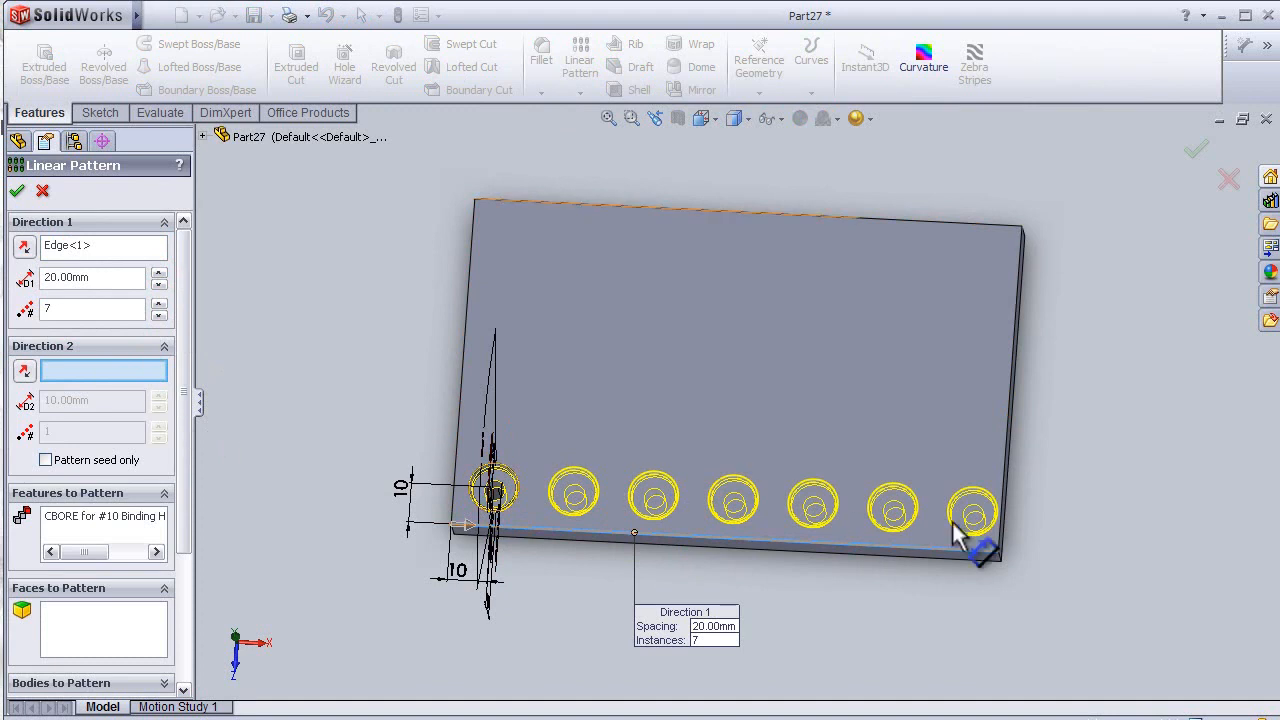
{"action": "middle_click_drag", "start_coordinate": [388, 482], "coordinate": [382, 526]}
{"action": "left_click", "coordinate": [18, 193]}
{"action": "middle_click_drag", "start_coordinate": [862, 656], "coordinate": [837, 607]}
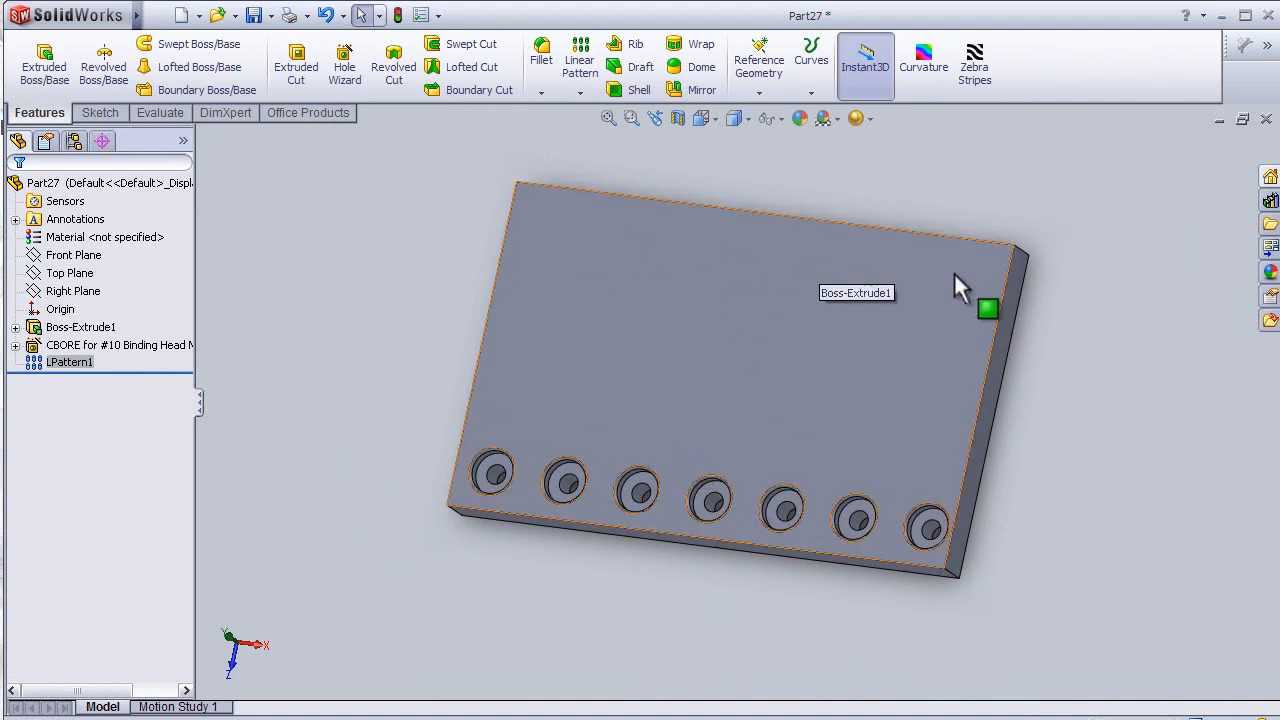
{"action": "middle_click_drag", "start_coordinate": [346, 331], "coordinate": [430, 290]}
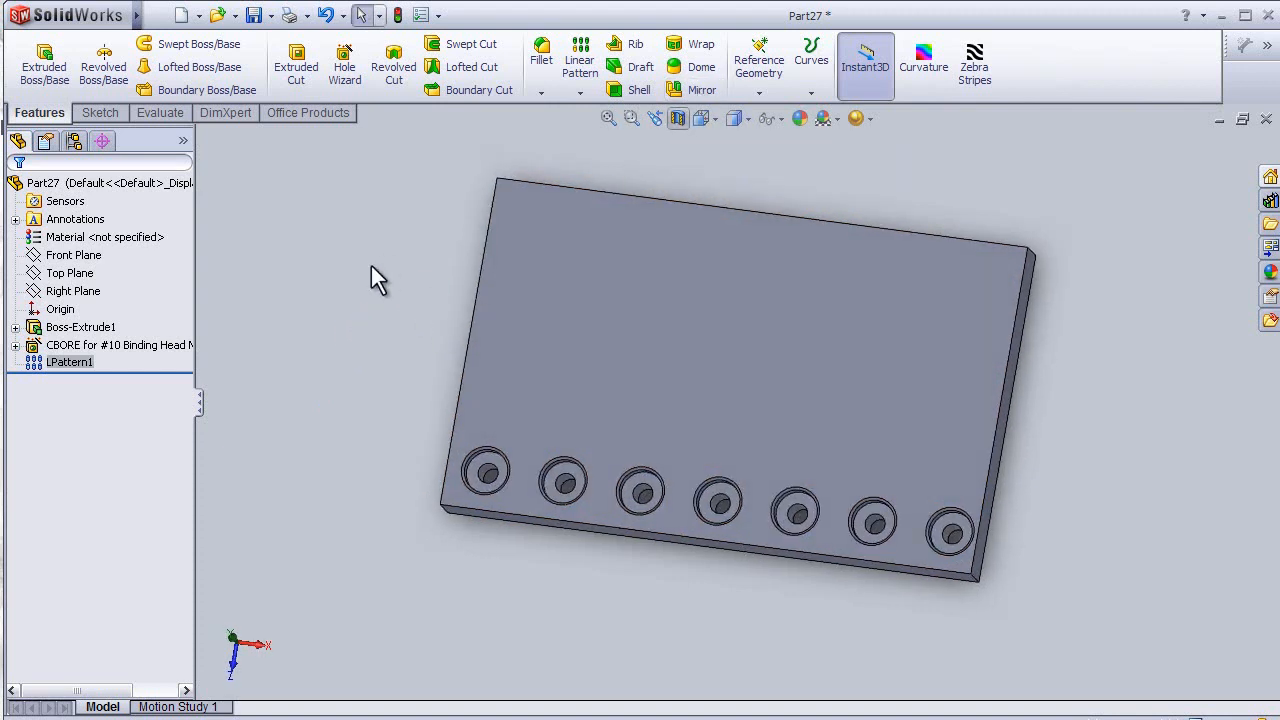
{"action": "middle_click_drag", "start_coordinate": [339, 361], "coordinate": [340, 363]}
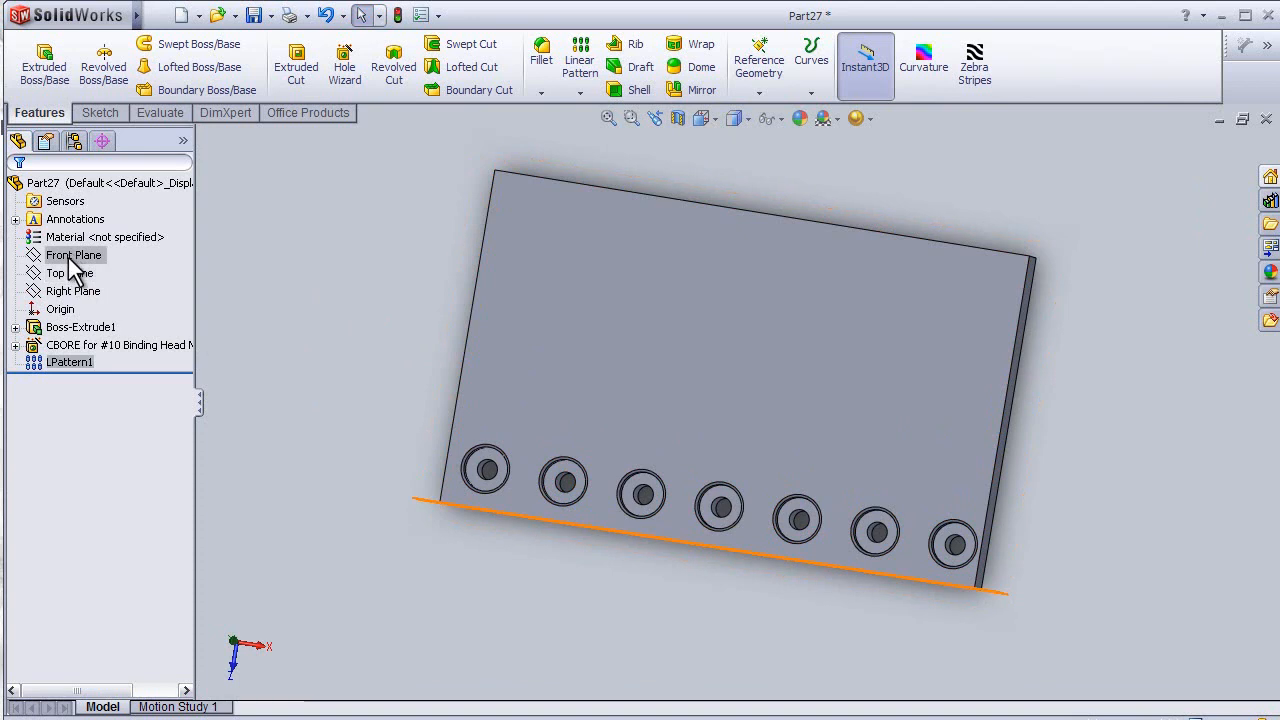
{"action": "mouse_move", "coordinate": [321, 337]}
{"action": "middle_mouse_down"}
{"action": "mouse_move", "coordinate": [329, 351]}
{"action": "mouse_move", "coordinate": [460, 330]}
{"action": "middle_mouse_up"}
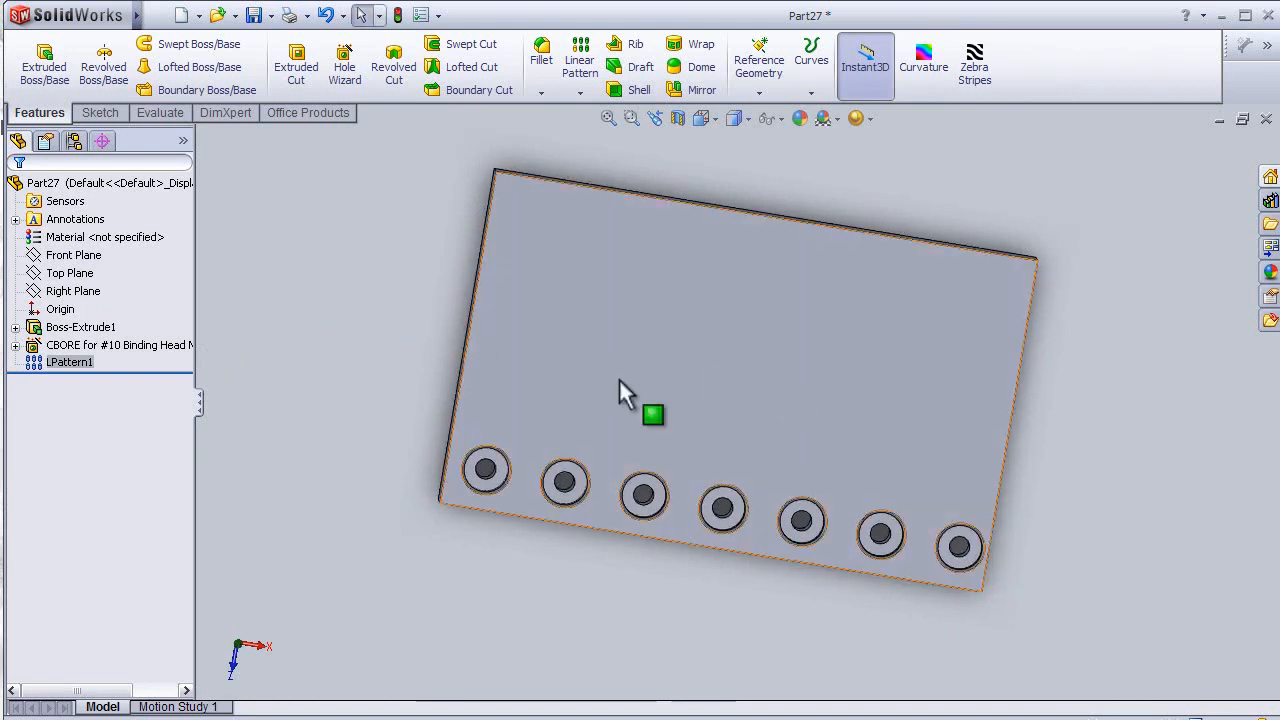
Step: Start an offset reference plane from the plate's front long side face and flip its direction toward the plate
{"action": "middle_click_drag", "start_coordinate": [523, 586], "coordinate": [593, 501]}
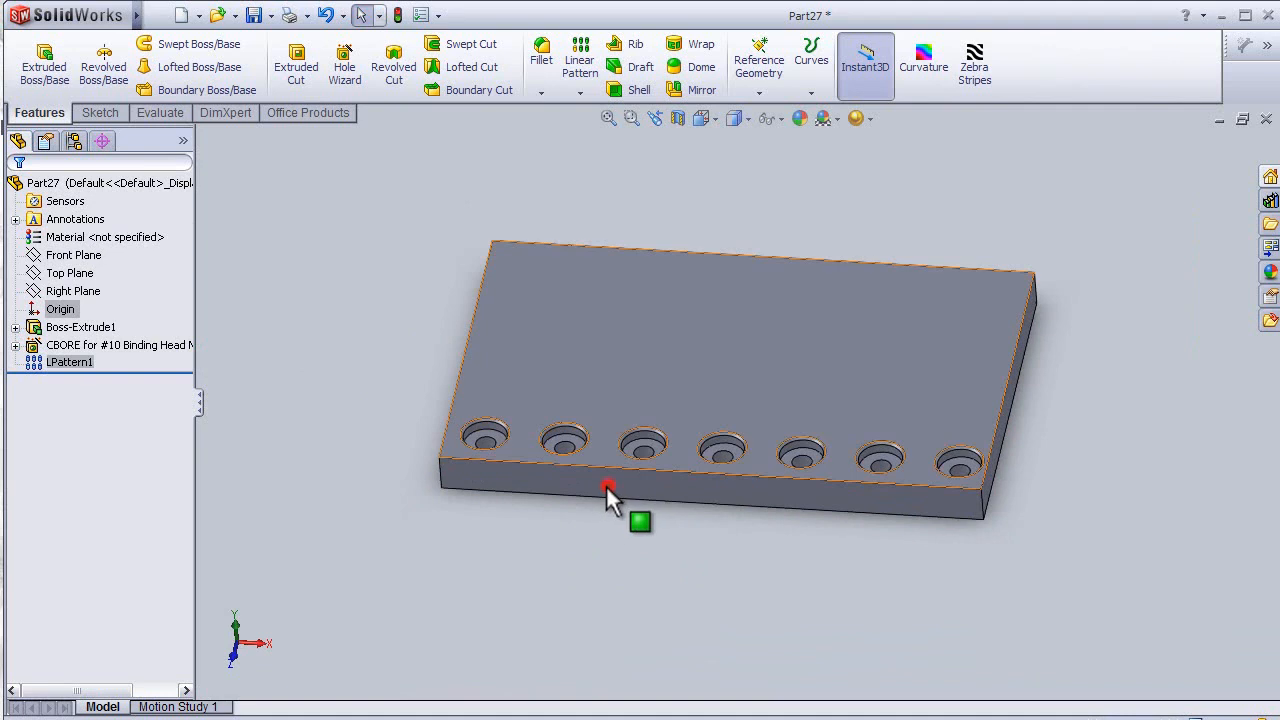
{"action": "left_click", "coordinate": [610, 478]}
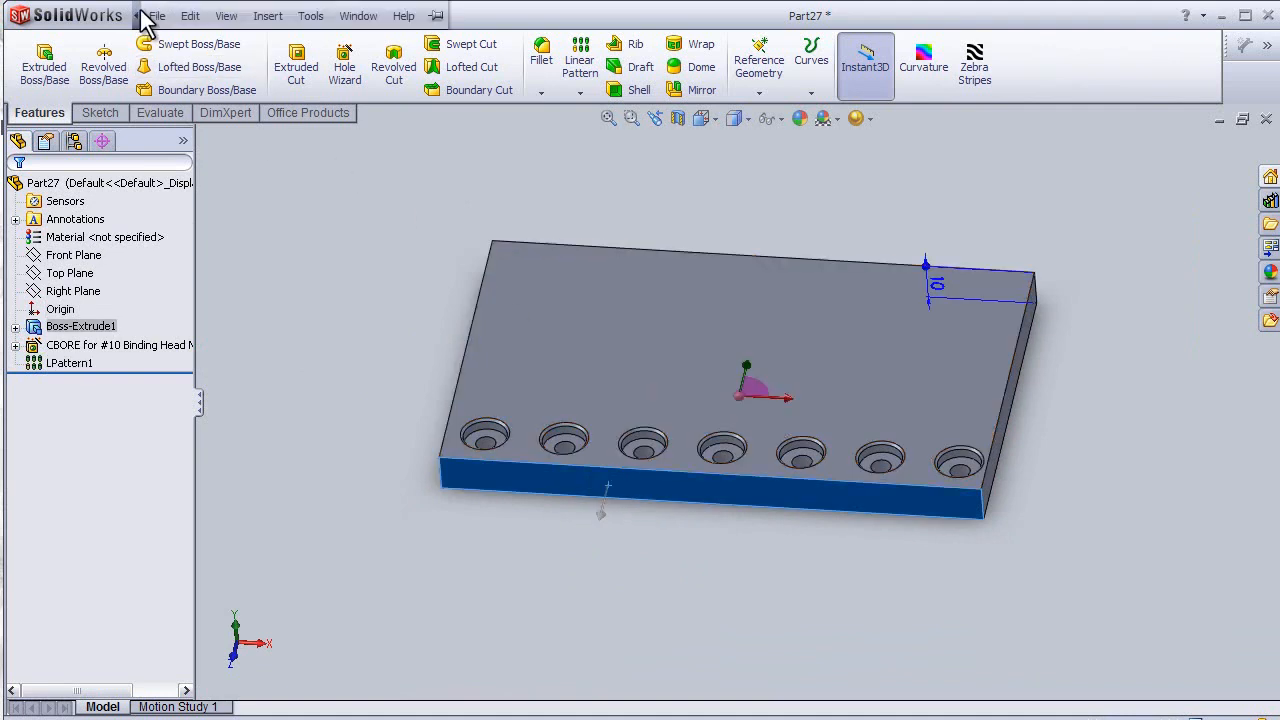
{"action": "left_click", "coordinate": [157, 15]}
{"action": "left_click", "coordinate": [762, 92]}
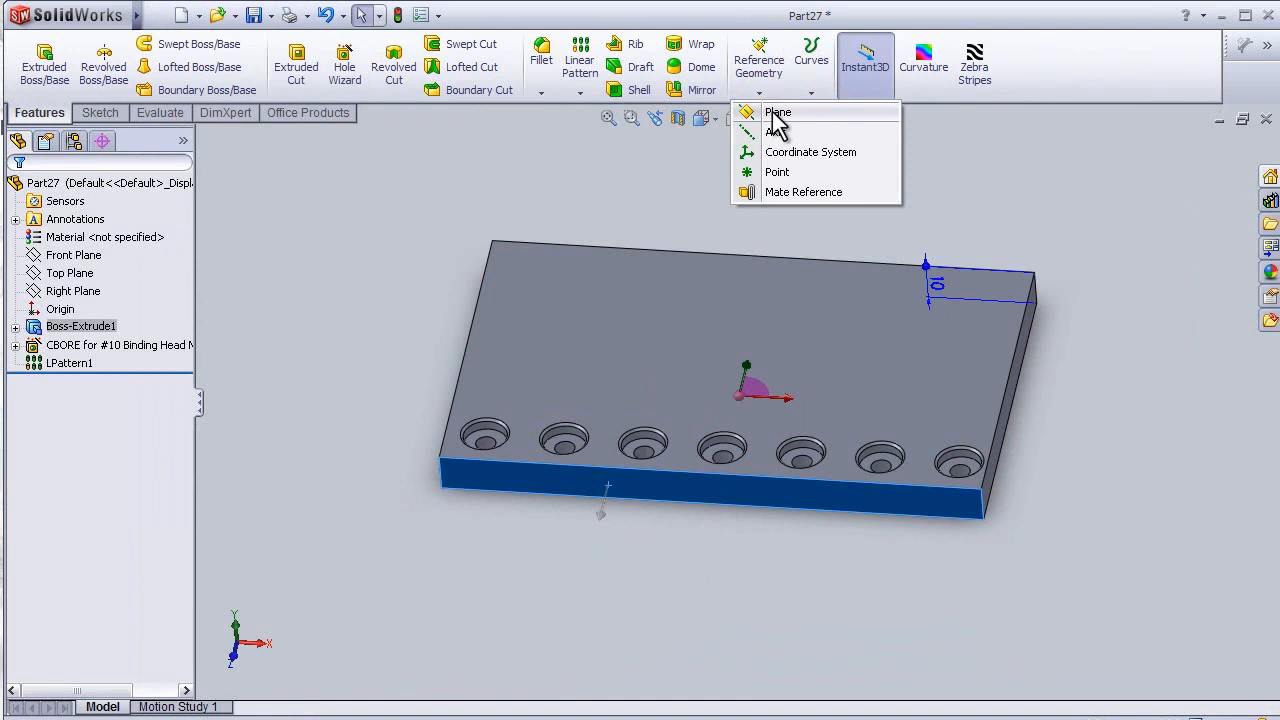
{"action": "left_click", "coordinate": [774, 113]}
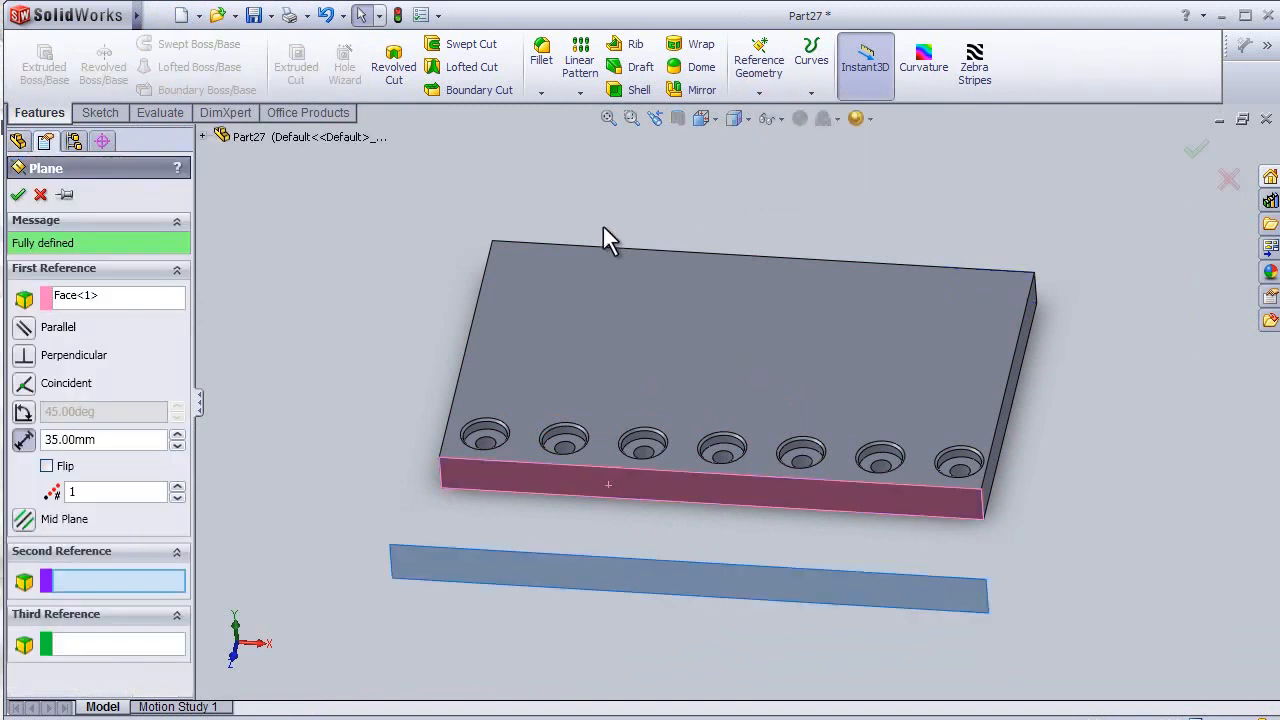
{"action": "left_click", "coordinate": [47, 466]}
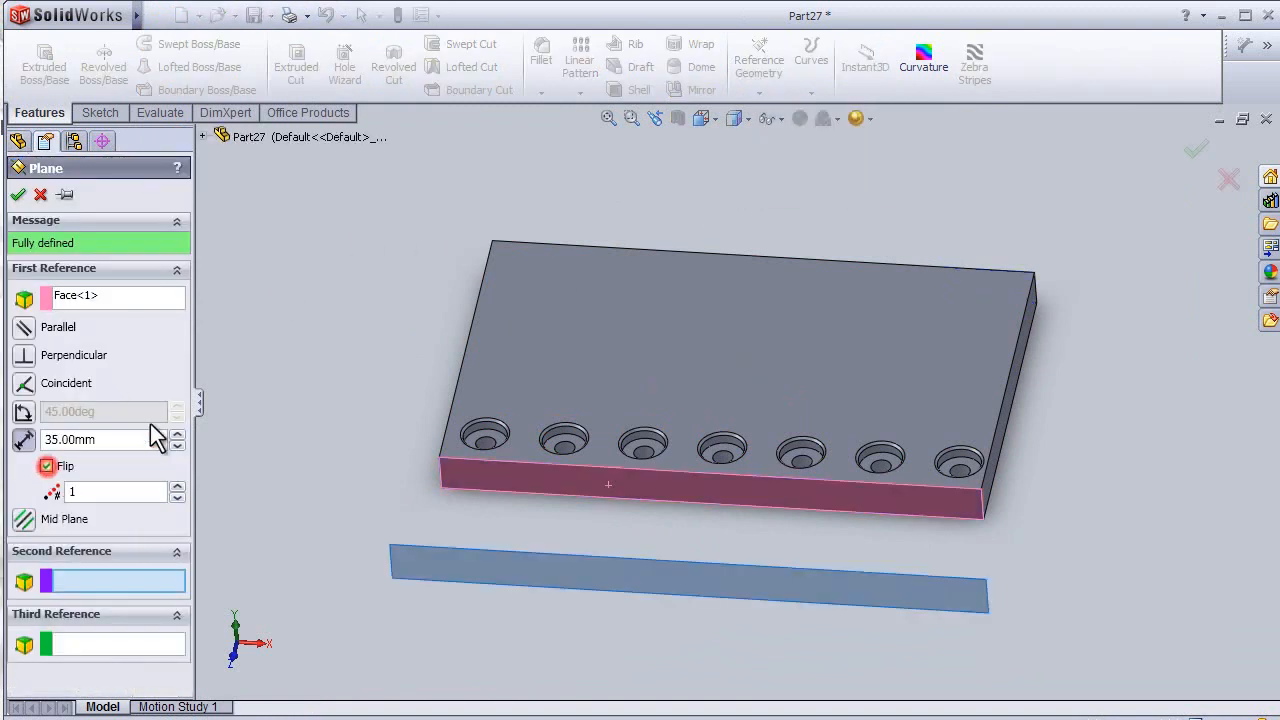
{"action": "middle_click_drag", "start_coordinate": [391, 334], "coordinate": [386, 420]}
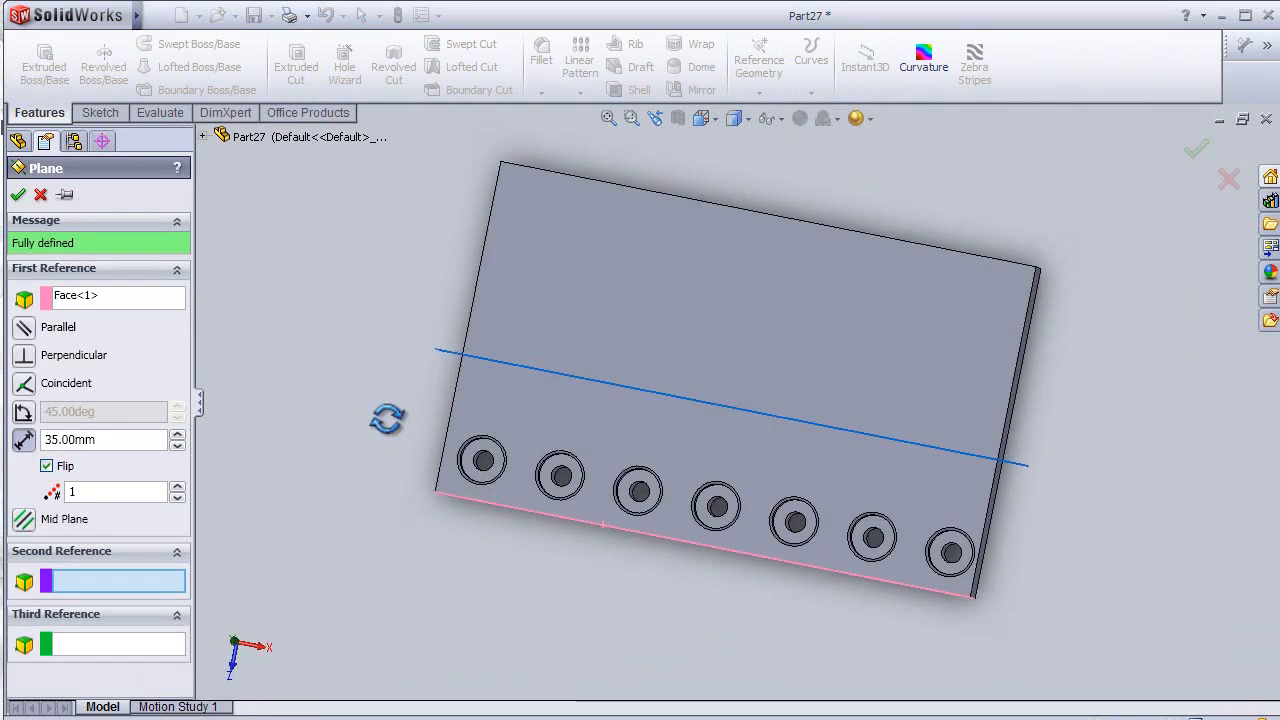
Step: Set the reference plane's offset distance to 40 mm and create the plane
{"action": "left_click", "coordinate": [177, 435]}
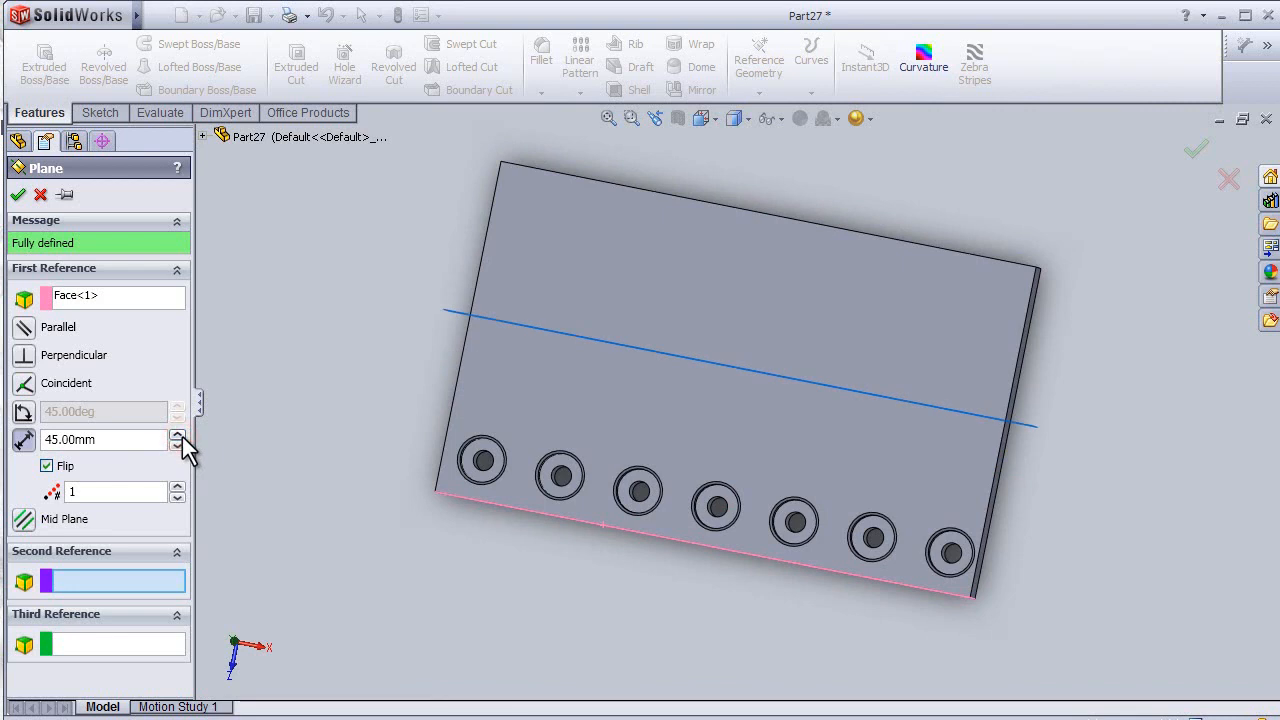
{"action": "left_click", "coordinate": [55, 440]}
{"action": "left_click_drag", "start_coordinate": [103, 440], "coordinate": [45, 452]}
{"action": "type", "text": "40"}
{"action": "left_click", "coordinate": [24, 440]}
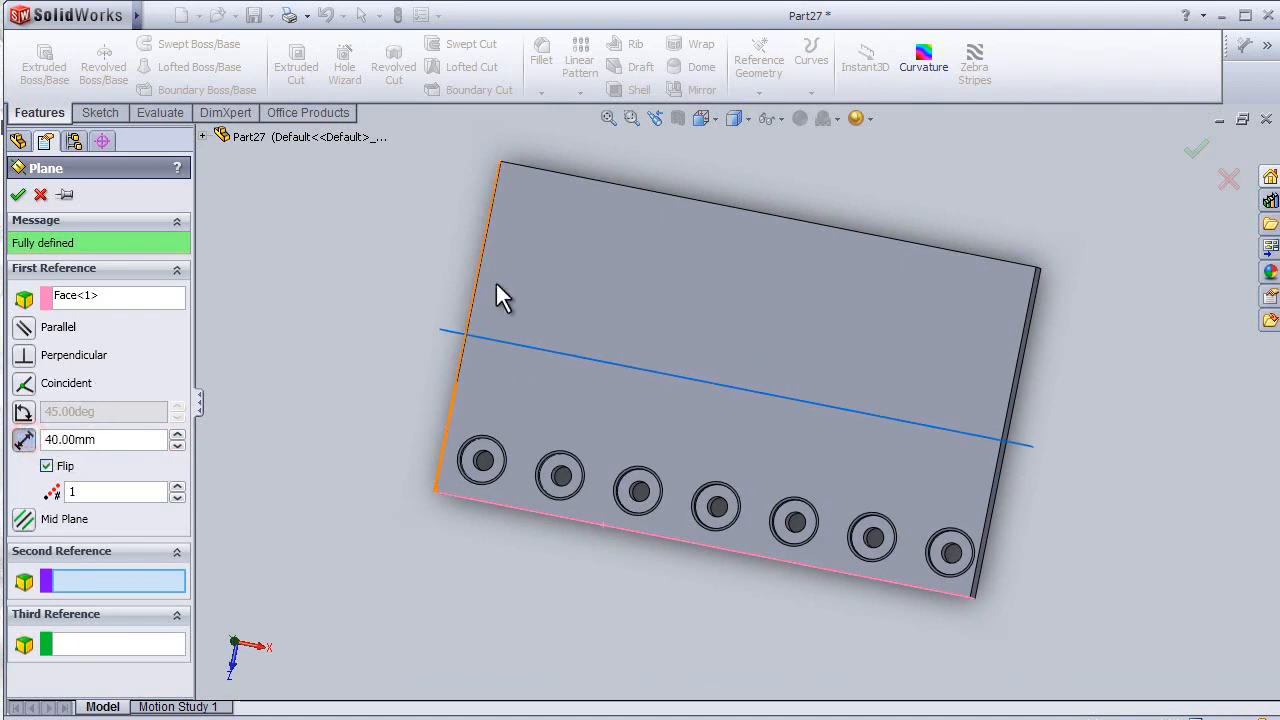
{"action": "middle_click_drag", "start_coordinate": [423, 294], "coordinate": [426, 234]}
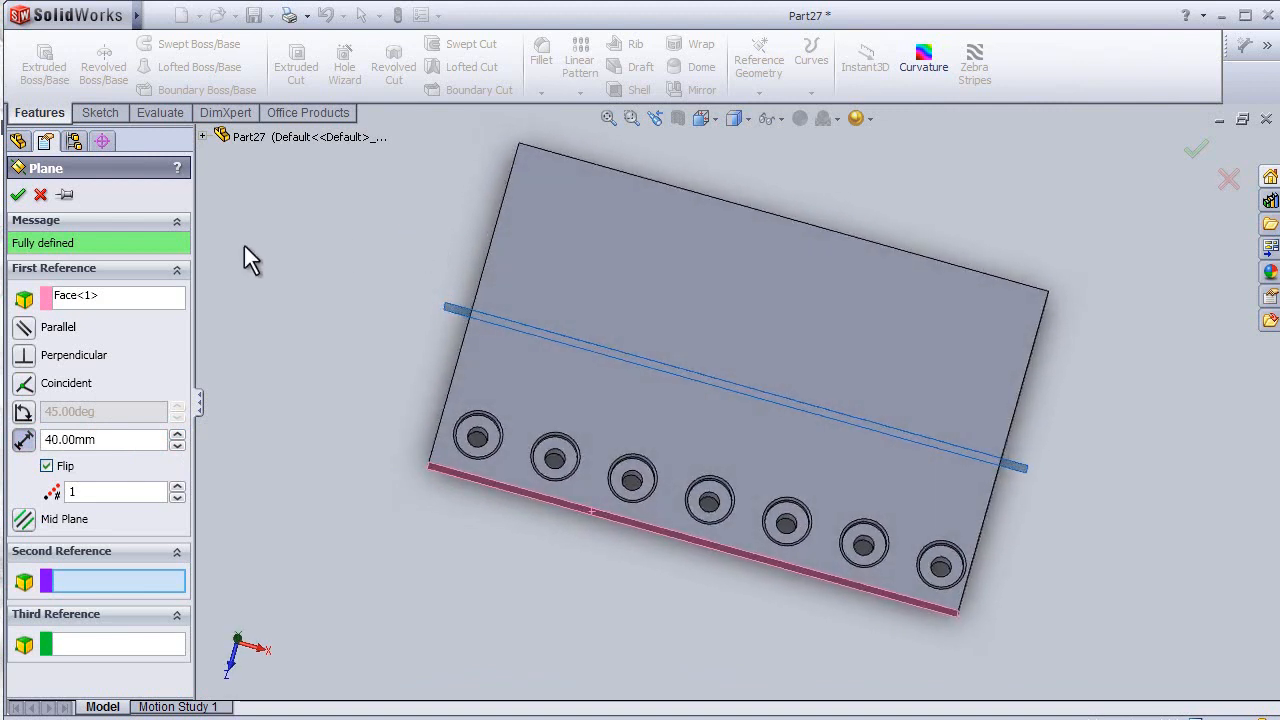
{"action": "left_click", "coordinate": [17, 195]}
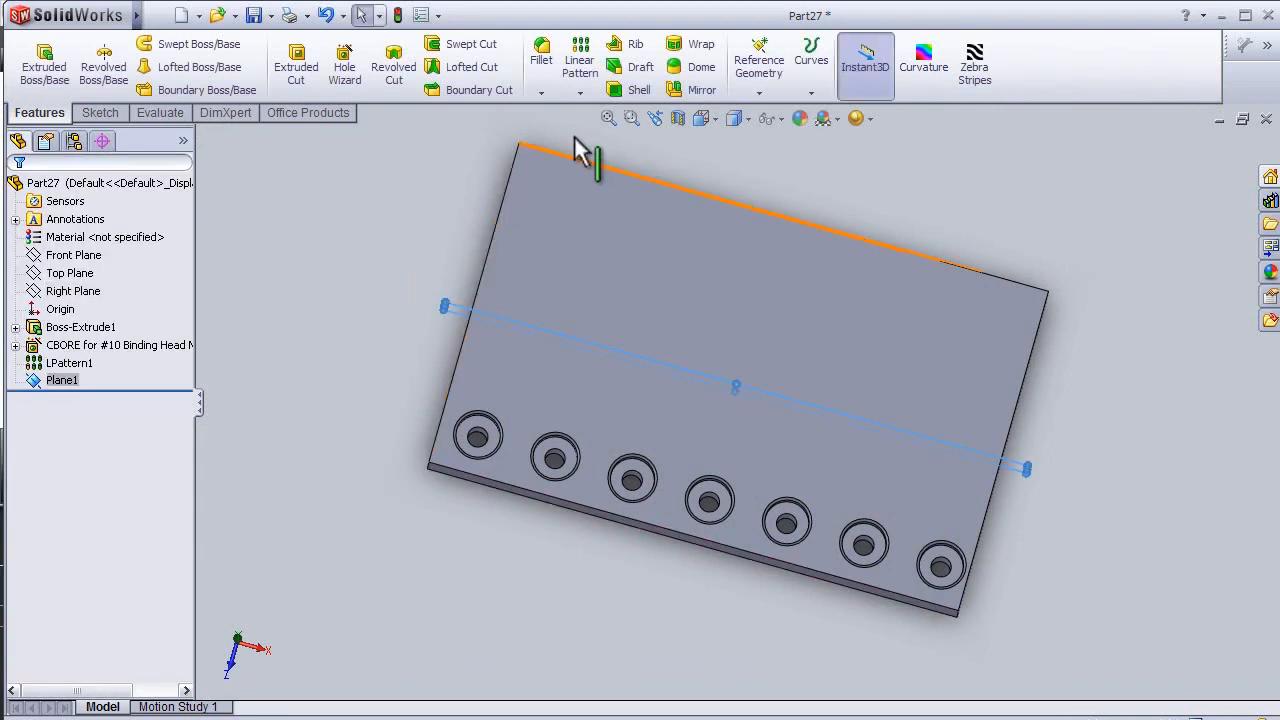
Step: Mirror the linear pattern of counterbore holes about the new reference plane with the Mirror feature
{"action": "left_click", "coordinate": [697, 89]}
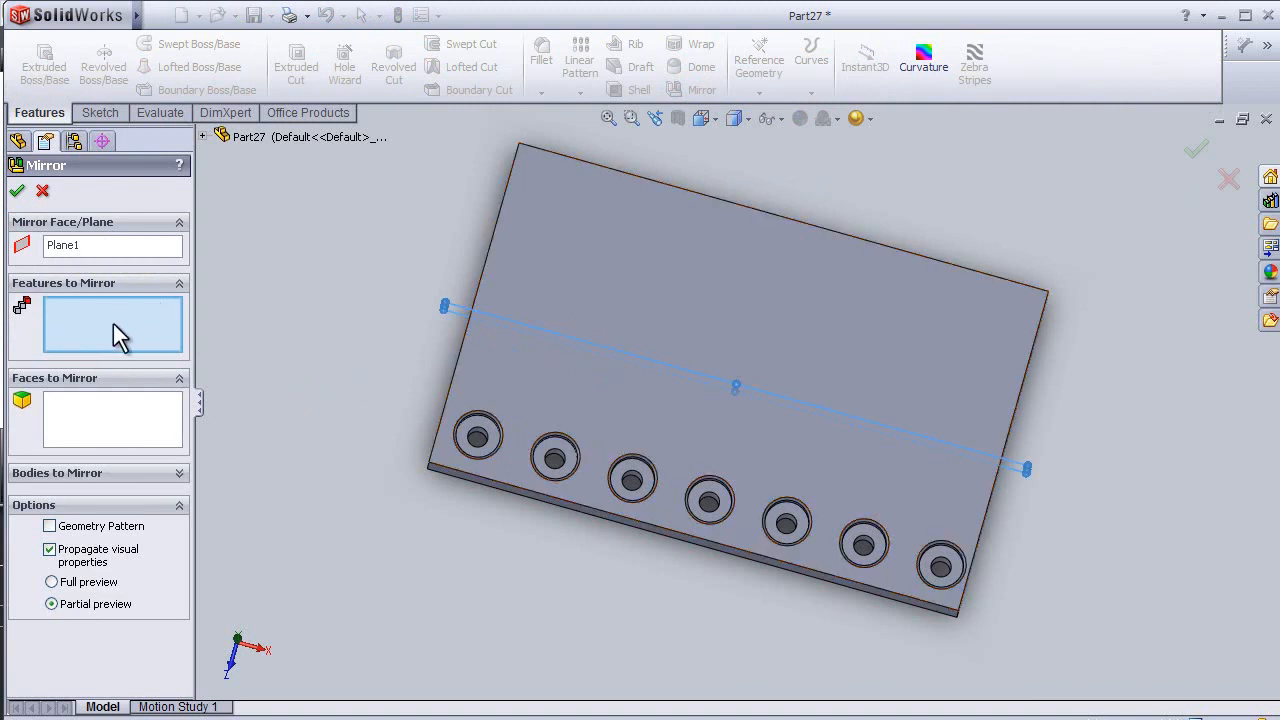
{"action": "left_click", "coordinate": [202, 136]}
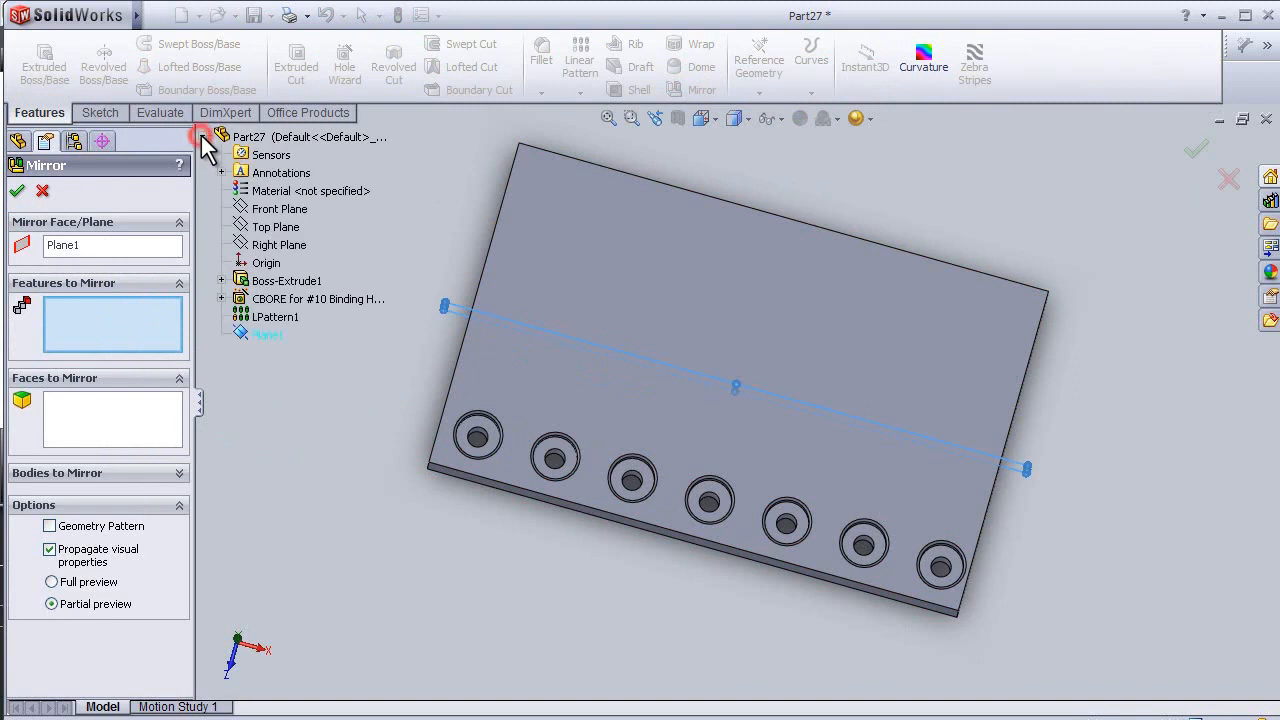
{"action": "left_click", "coordinate": [264, 319]}
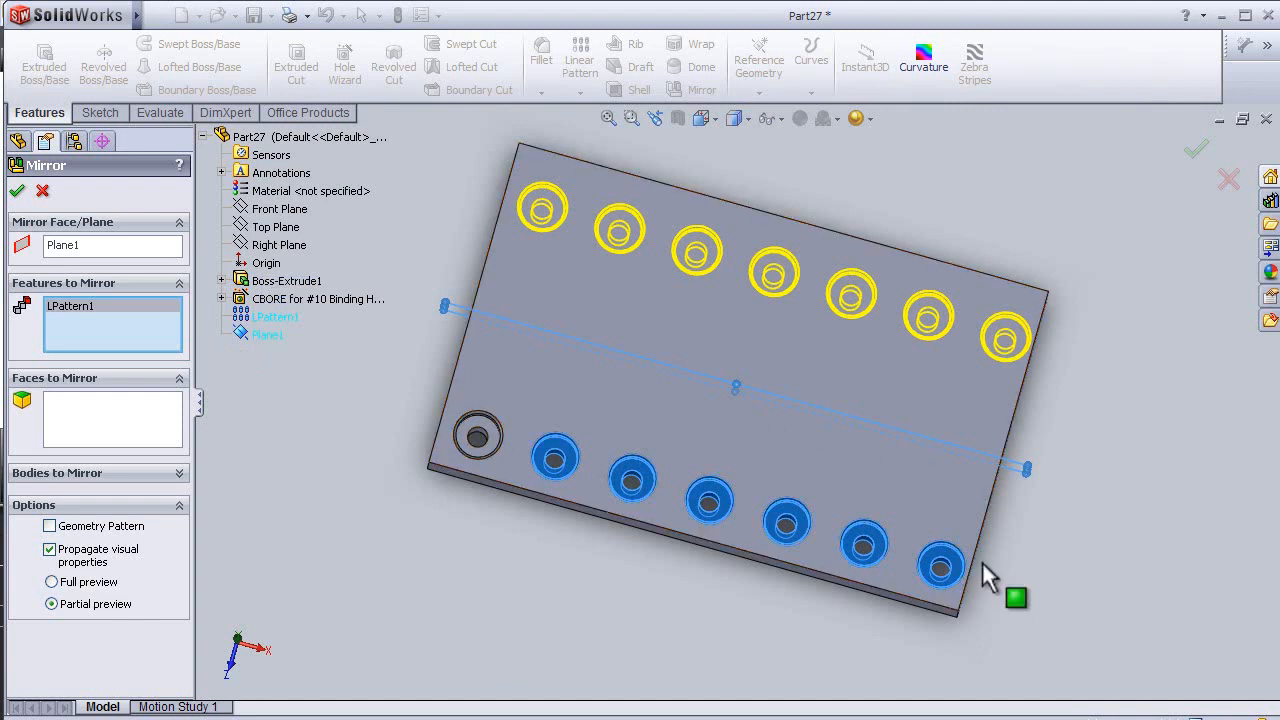
{"action": "mouse_move", "coordinate": [1056, 603]}
{"action": "middle_mouse_down"}
{"action": "mouse_move", "coordinate": [1046, 617]}
{"action": "mouse_move", "coordinate": [1062, 603]}
{"action": "middle_mouse_up"}
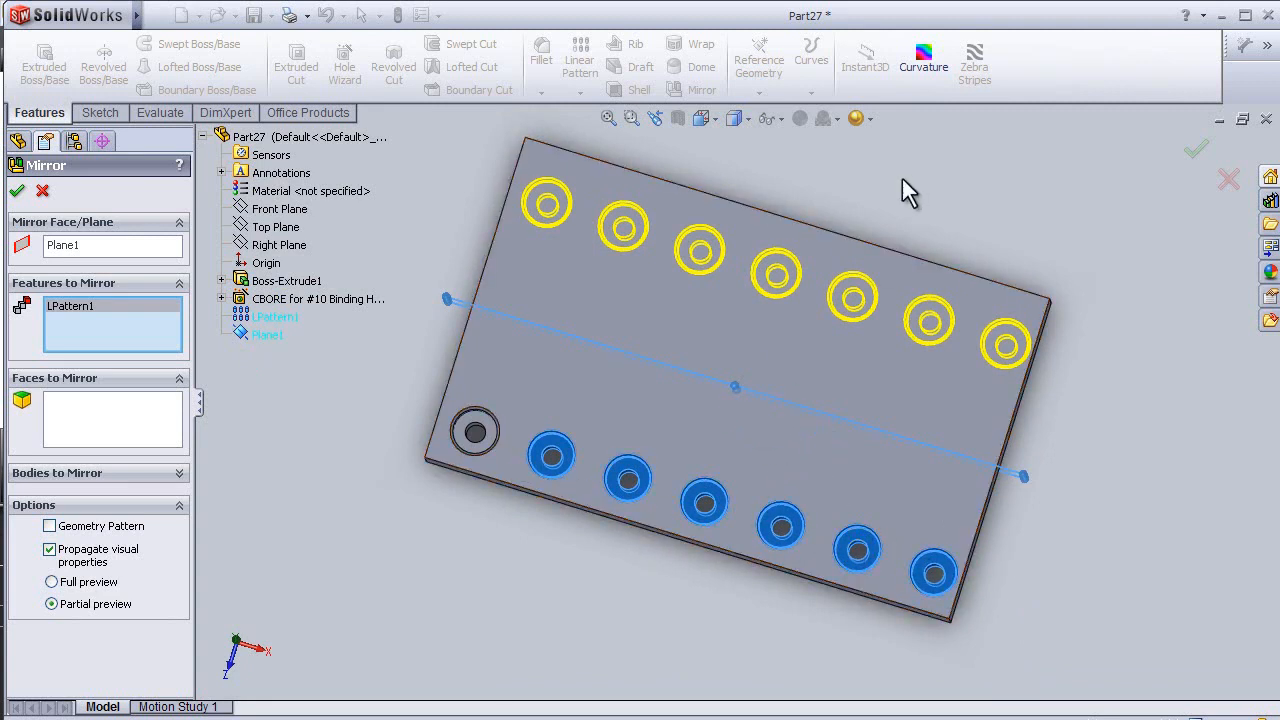
{"action": "left_click", "coordinate": [1198, 152]}
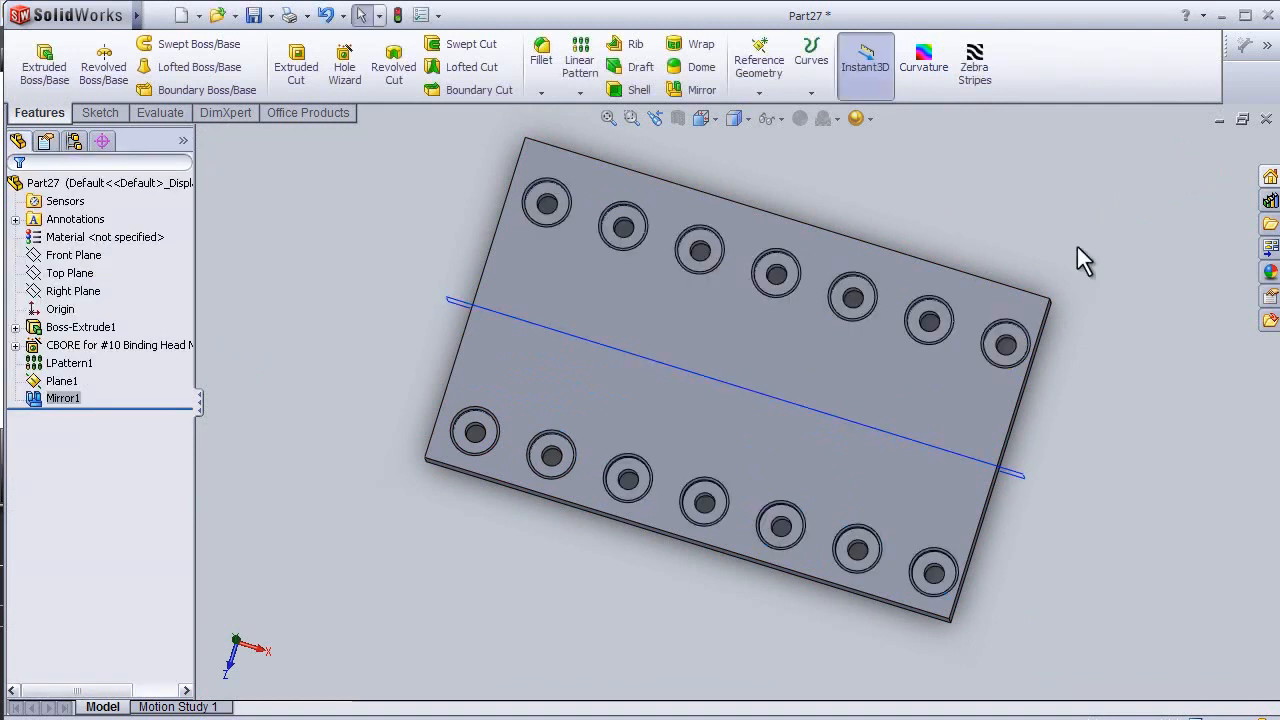
Step: Bring up the sketch tools for a new sketch on the plate
{"action": "middle_click_drag", "start_coordinate": [1135, 318], "coordinate": [1110, 290]}
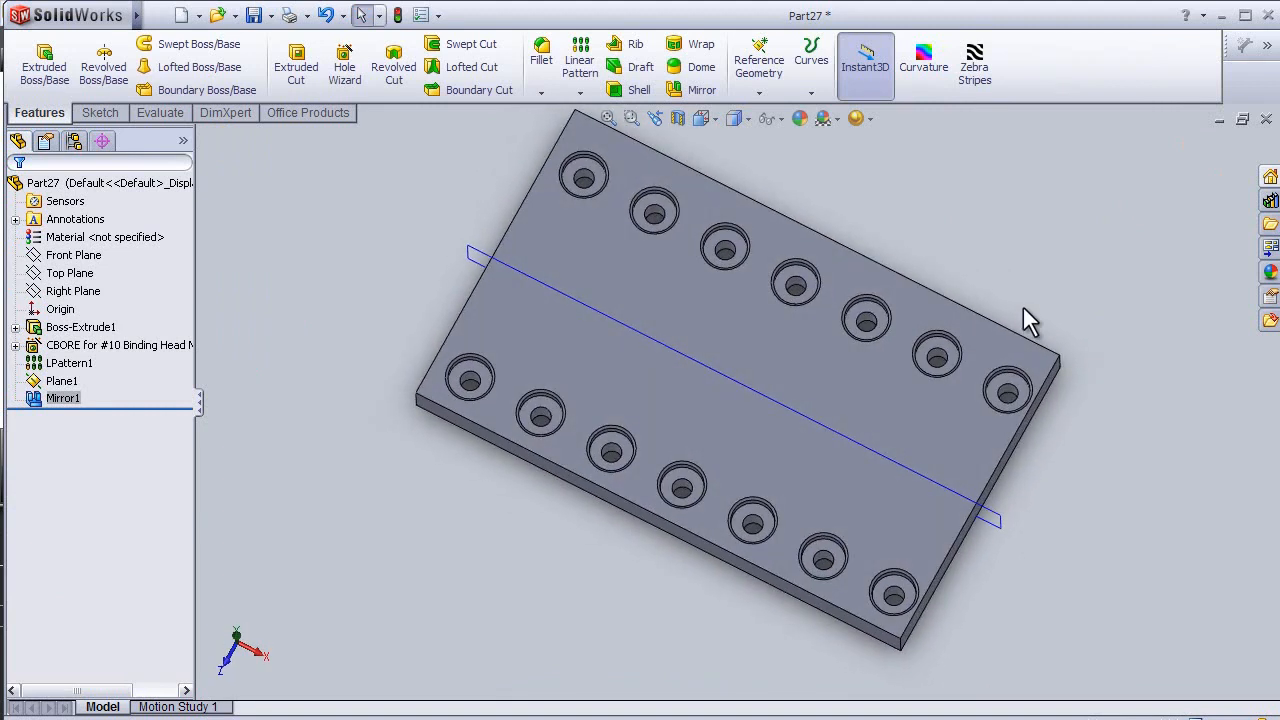
{"action": "scroll", "coordinate": [870, 316], "scroll_direction": "down", "scroll_amount": 3}
{"action": "middle_click_drag", "start_coordinate": [474, 625], "coordinate": [471, 585]}
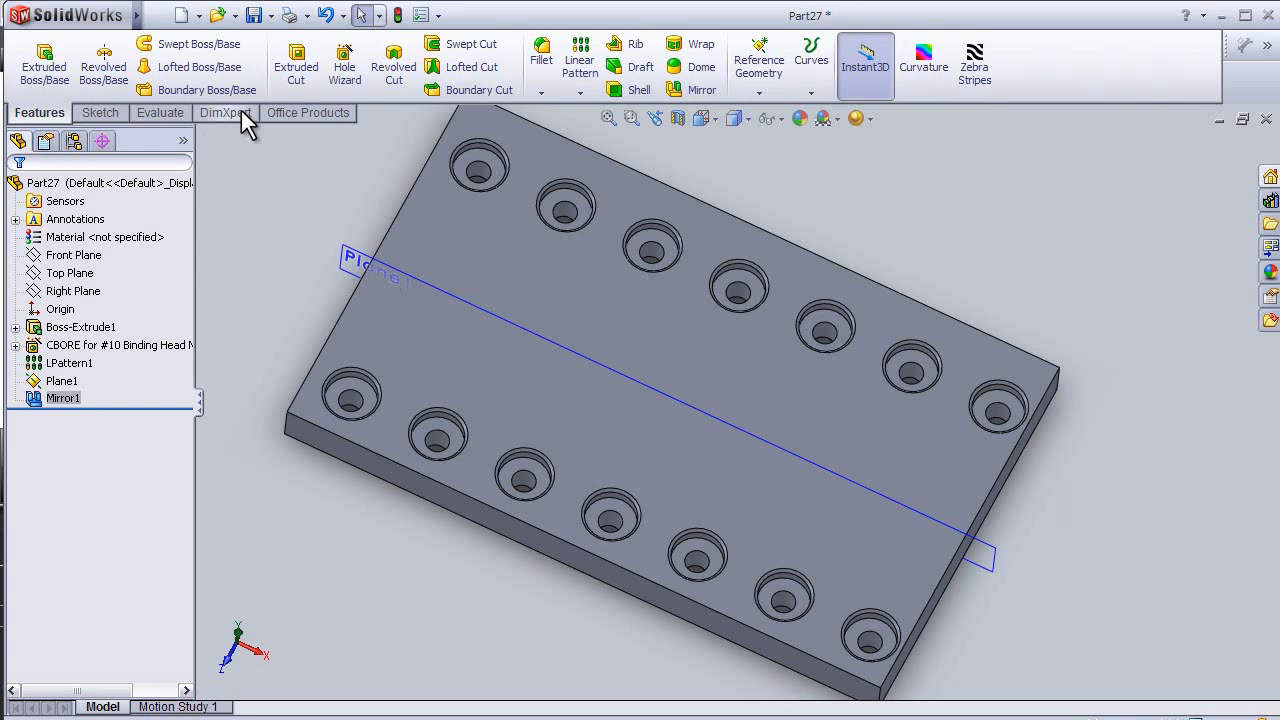
{"action": "left_click", "coordinate": [102, 112]}
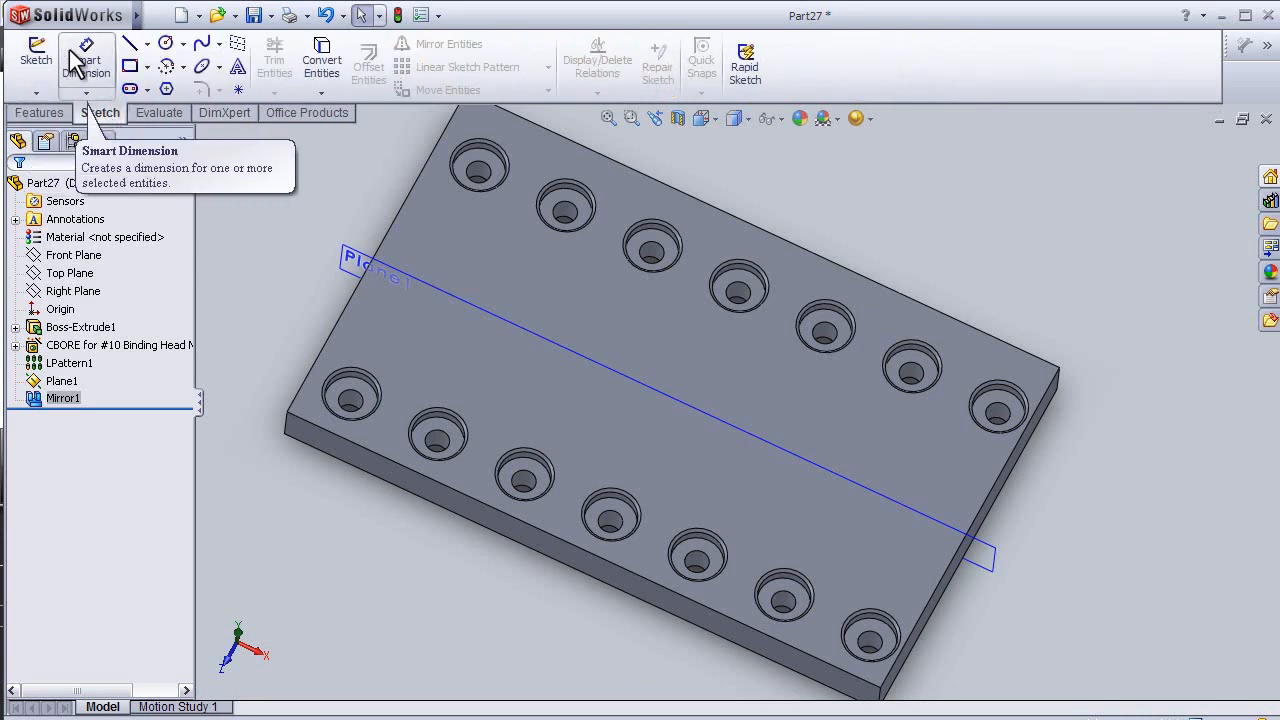